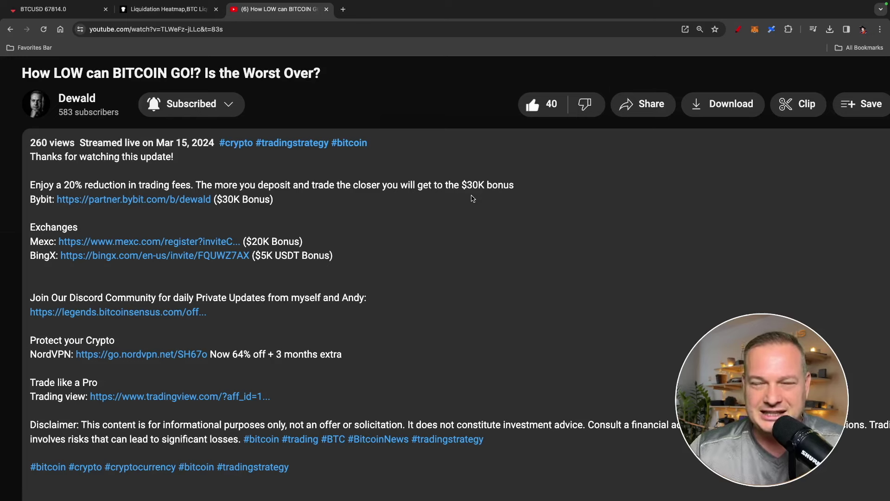
Switch from the YouTube description to the TradingView BTCUSDT perpetual chart window.
{"action": "key", "text": "super+Tab"}
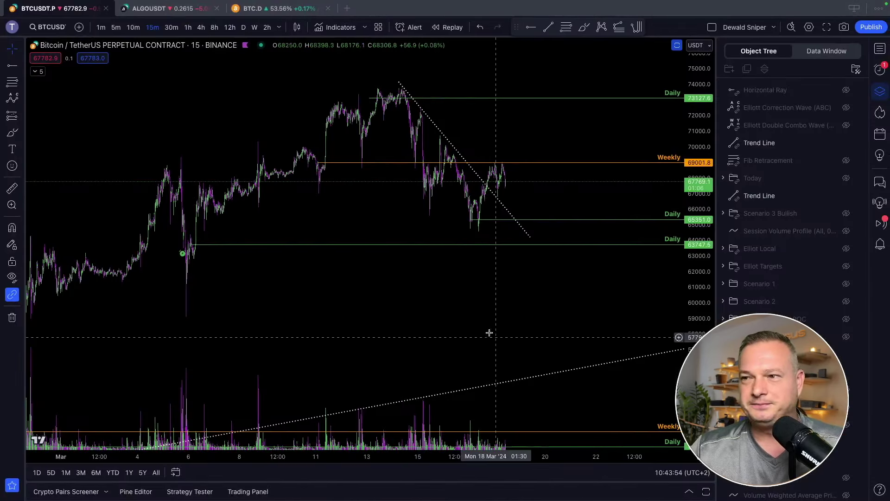
Brush-circle the Daily and Weekly labels and trace the 73127 Daily and 69001 Weekly lines.
{"action": "left_click_drag", "start_coordinate": [550, 338], "coordinate": [429, 335]}
{"action": "left_click", "coordinate": [12, 133]}
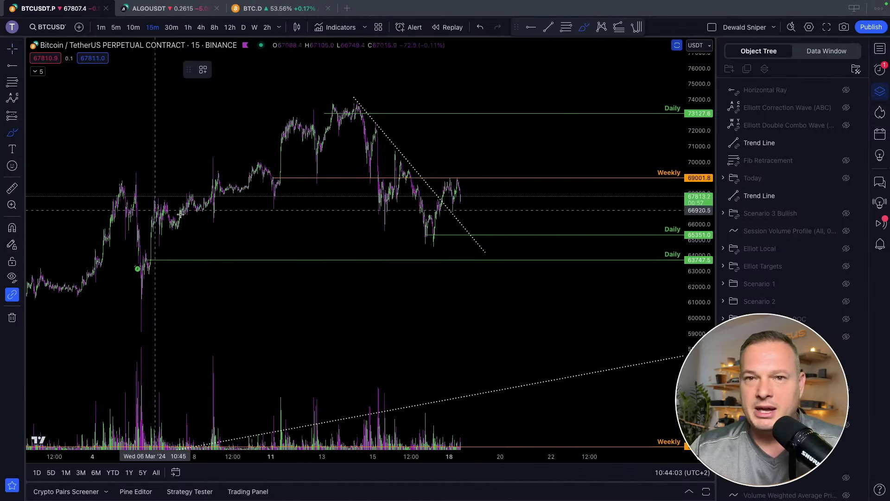
{"action": "left_click_drag", "start_coordinate": [669, 101], "coordinate": [671, 100]}
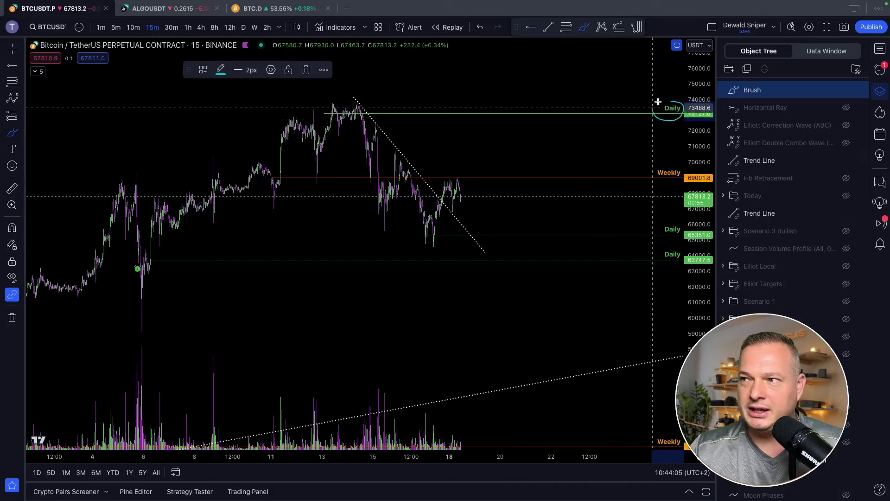
{"action": "left_click_drag", "start_coordinate": [332, 114], "coordinate": [401, 114]}
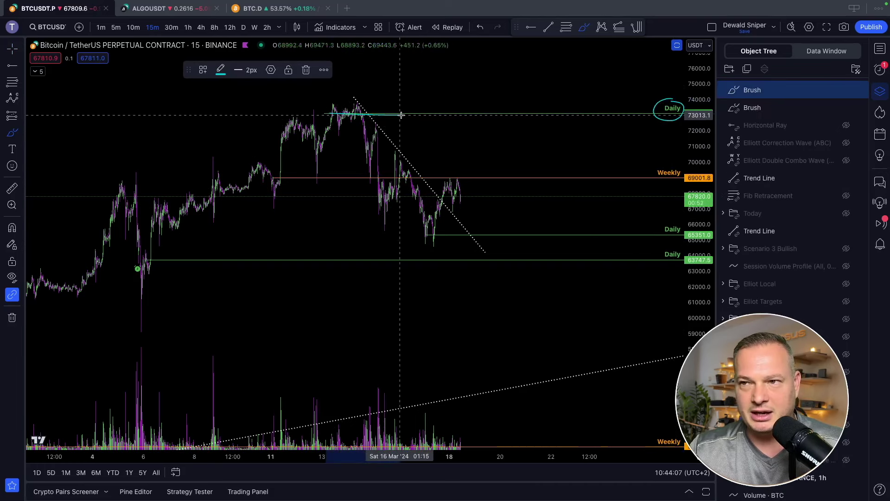
{"action": "left_click_drag", "start_coordinate": [423, 178], "coordinate": [499, 179]}
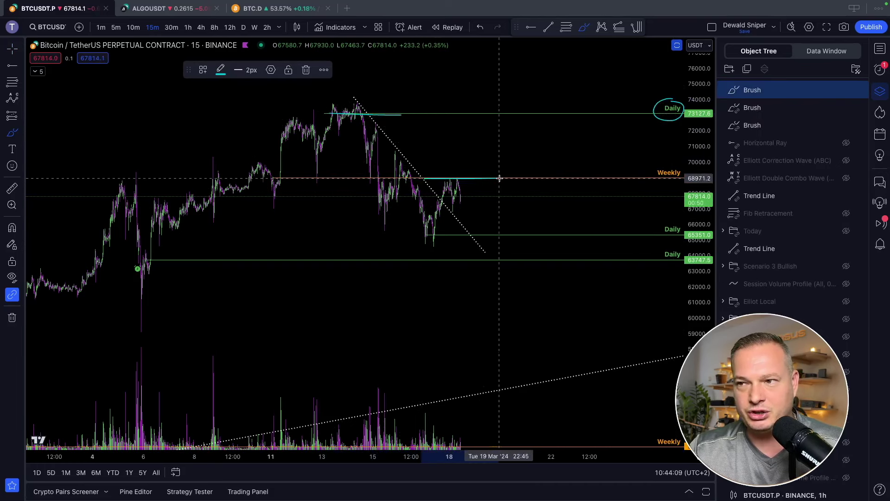
{"action": "left_click_drag", "start_coordinate": [662, 168], "coordinate": [683, 178]}
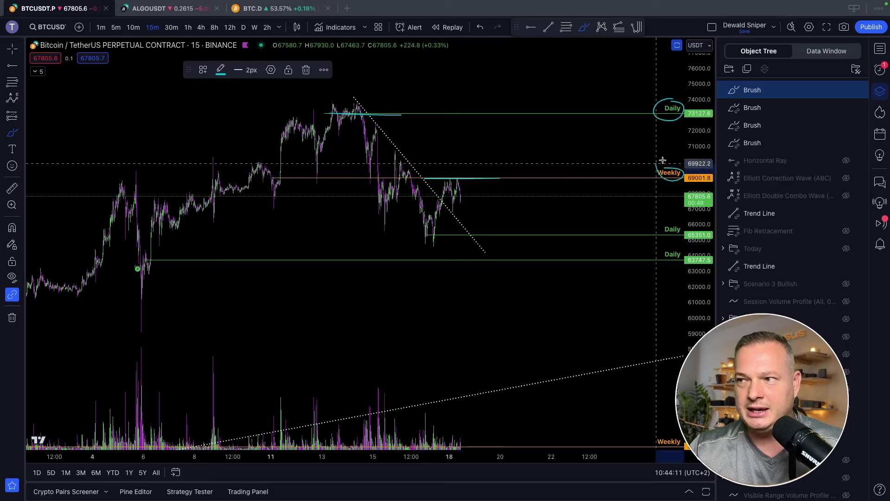
{"action": "mouse_move", "coordinate": [666, 221]}
{"action": "left_mouse_down"}
{"action": "mouse_move", "coordinate": [683, 234]}
{"action": "mouse_move", "coordinate": [683, 257]}
{"action": "left_mouse_up"}
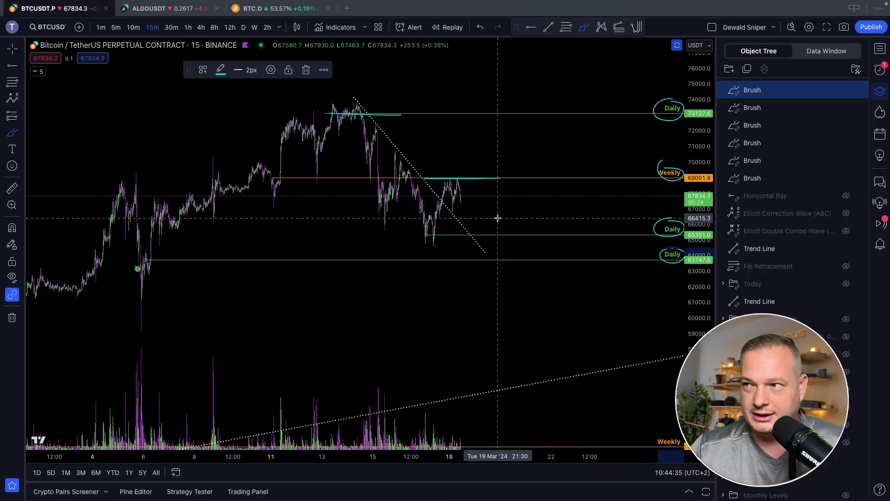
Remove all brush drawings from the 15-minute chart and pan back to earlier dates.
{"action": "left_click", "coordinate": [856, 68]}
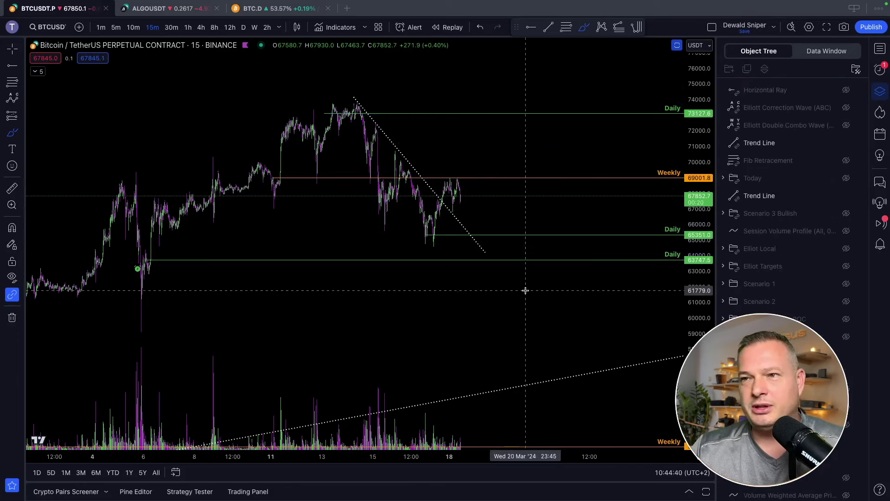
{"action": "left_click_drag", "start_coordinate": [469, 308], "coordinate": [565, 313]}
{"action": "scroll", "coordinate": [565, 310], "scroll_direction": "right", "scroll_amount": 5}
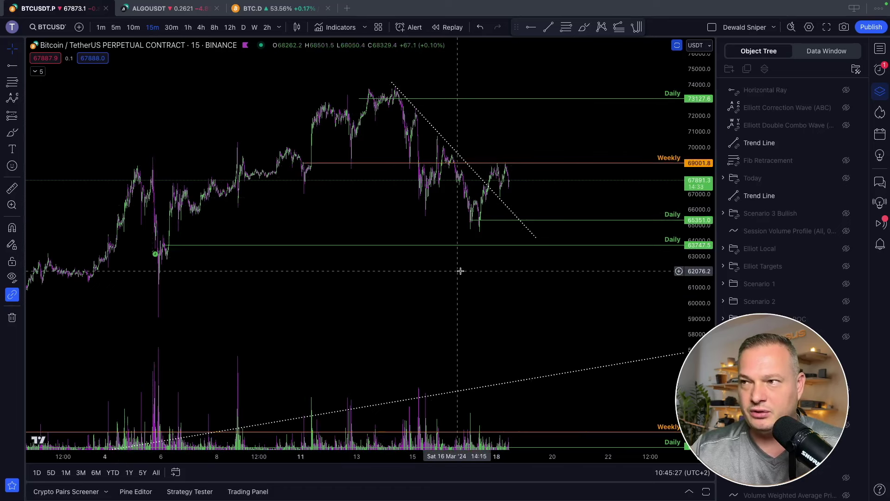
Draw a trend-based Fib time projection from the early-March low to the mid-March peak.
{"action": "left_click", "coordinate": [637, 27]}
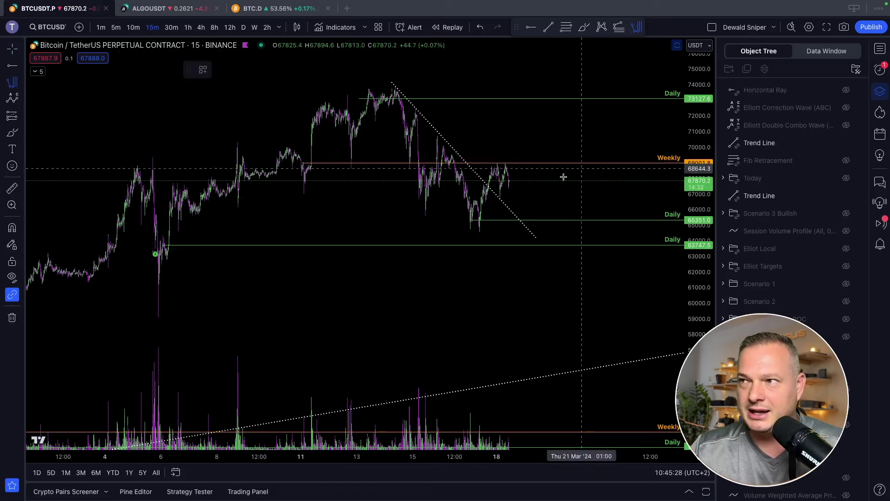
{"action": "left_click", "coordinate": [158, 294]}
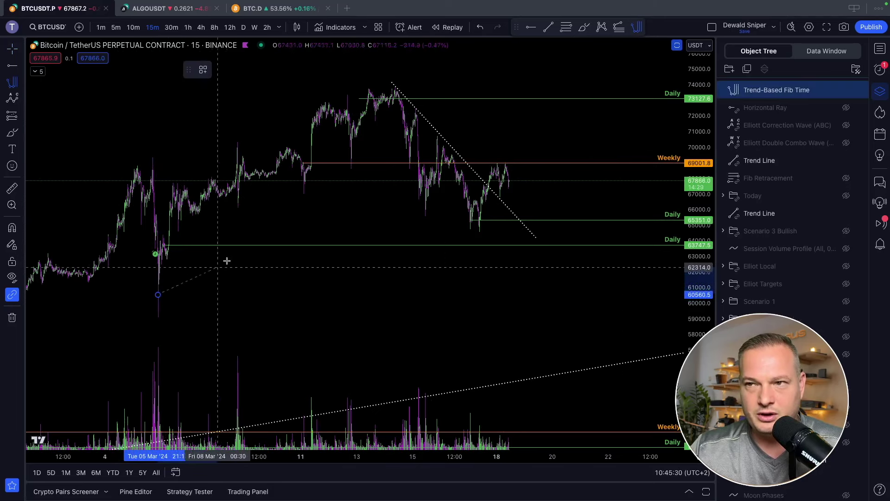
{"action": "left_click", "coordinate": [396, 100]}
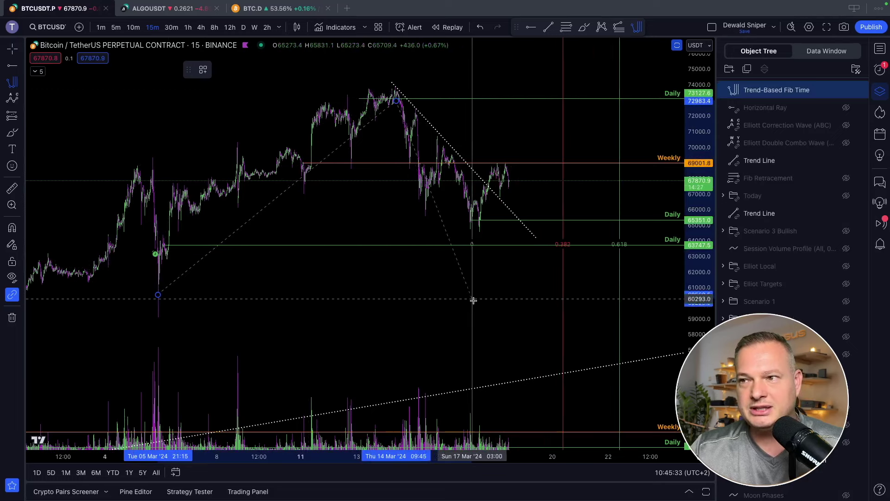
{"action": "left_click", "coordinate": [394, 309]}
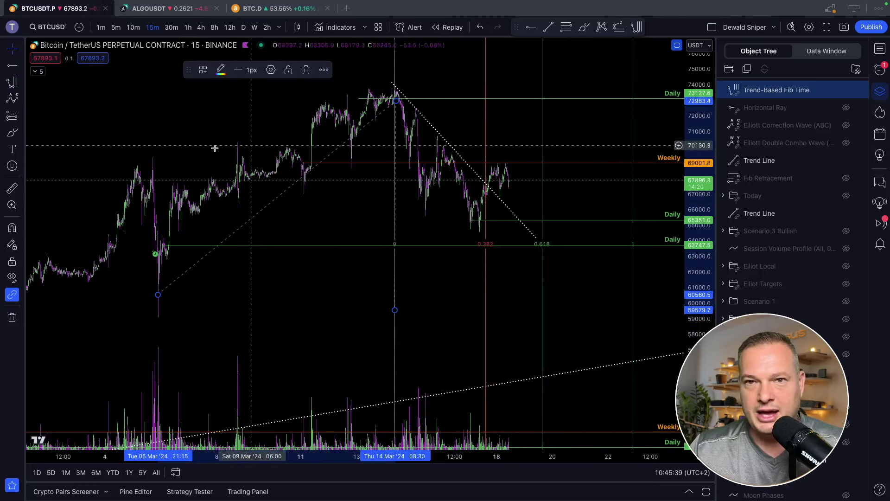
Circle the 0.382 Fib level near the recent low with brush loops.
{"action": "key", "text": "alt+t"}
{"action": "mouse_move", "coordinate": [490, 239]}
{"action": "left_mouse_down"}
{"action": "mouse_move", "coordinate": [466, 250]}
{"action": "mouse_move", "coordinate": [481, 240]}
{"action": "left_mouse_up"}
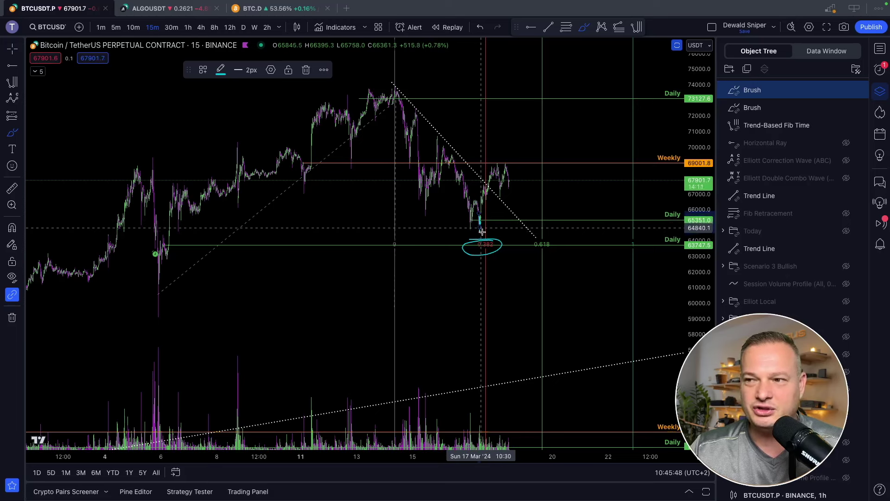
{"action": "left_click_drag", "start_coordinate": [481, 239], "coordinate": [497, 242]}
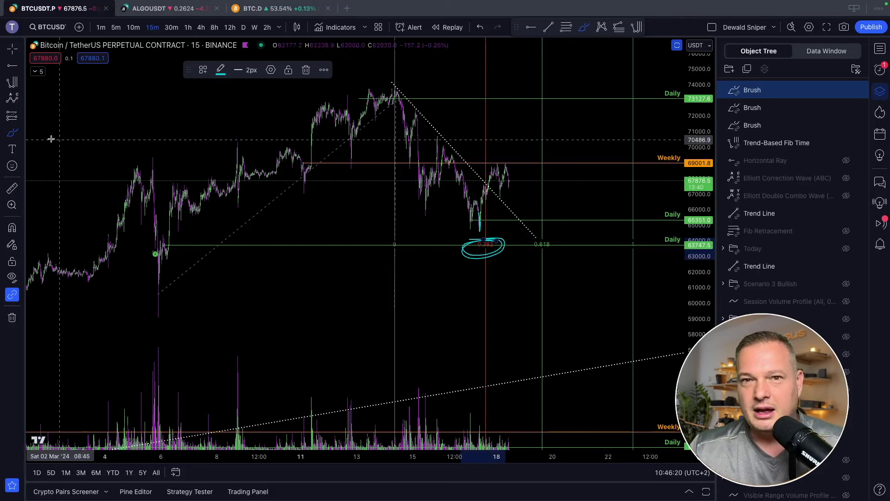
Brush a drop to the circled level and vertical swings at the next Fib time lines.
{"action": "left_click_drag", "start_coordinate": [487, 173], "coordinate": [483, 245]}
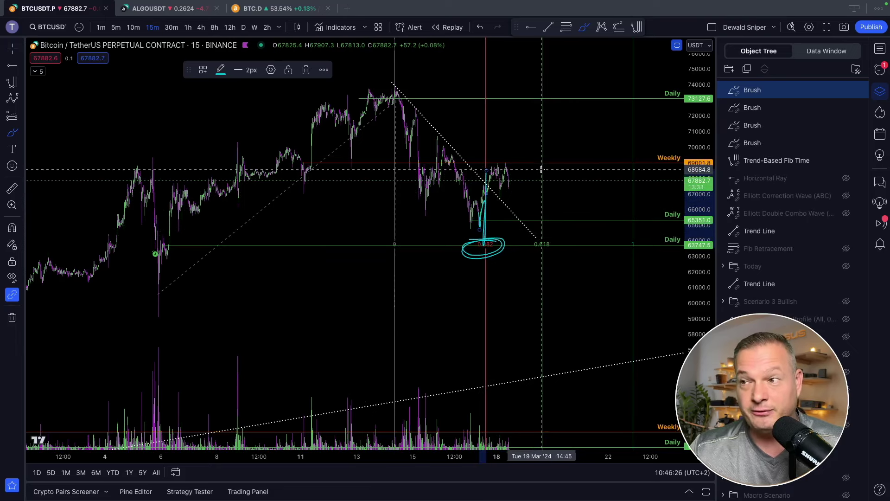
{"action": "left_click_drag", "start_coordinate": [542, 171], "coordinate": [542, 230]}
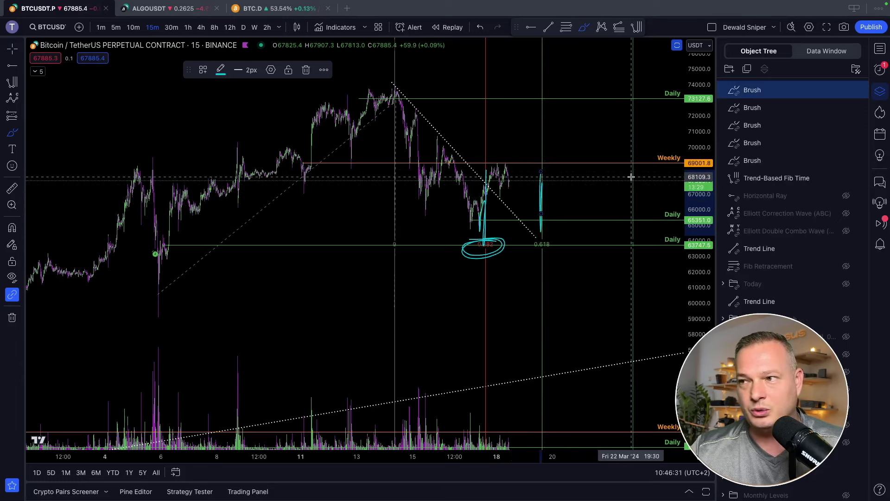
{"action": "left_click_drag", "start_coordinate": [631, 176], "coordinate": [633, 220]}
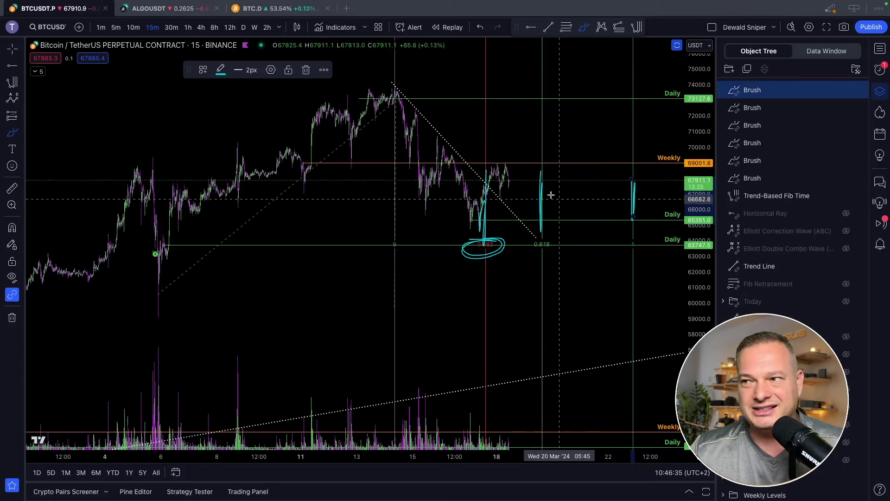
Circle the mid-March peak, early-March low and 65351 low, and sketch a rise-then-collapse path.
{"action": "left_click_drag", "start_coordinate": [407, 82], "coordinate": [421, 92]}
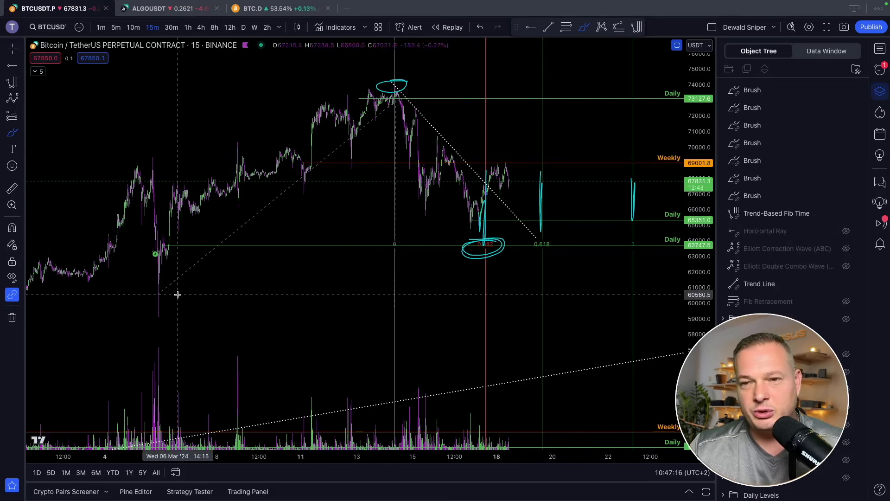
{"action": "mouse_move", "coordinate": [170, 302]}
{"action": "left_mouse_down"}
{"action": "mouse_move", "coordinate": [149, 307]}
{"action": "mouse_move", "coordinate": [175, 305]}
{"action": "left_mouse_up"}
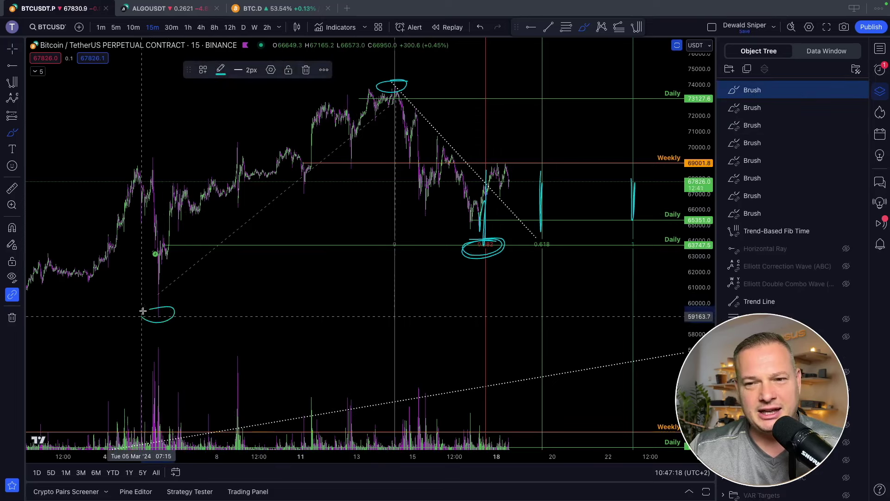
{"action": "left_click_drag", "start_coordinate": [477, 226], "coordinate": [467, 225]}
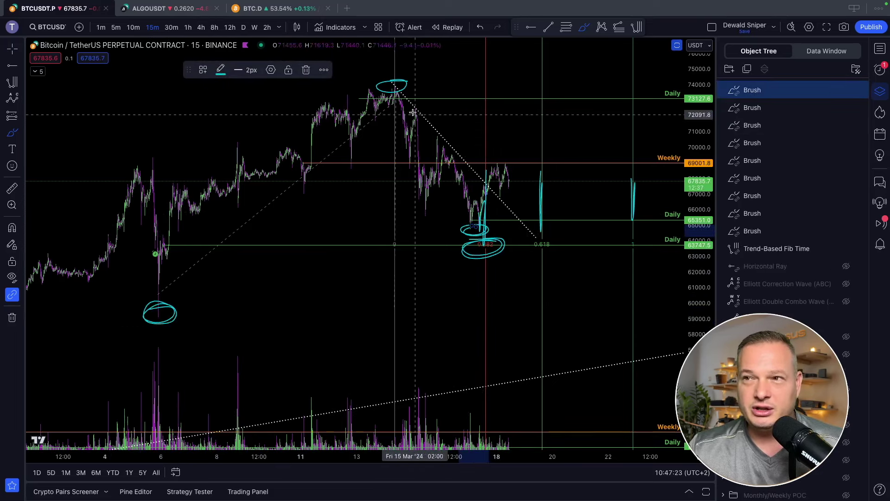
{"action": "left_click_drag", "start_coordinate": [380, 81], "coordinate": [411, 87]}
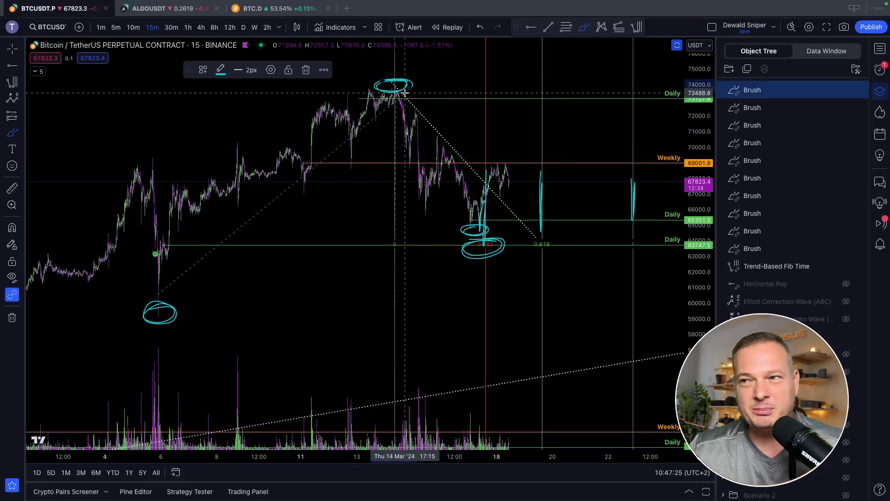
{"action": "mouse_move", "coordinate": [474, 233]}
{"action": "left_mouse_down"}
{"action": "mouse_move", "coordinate": [508, 165]}
{"action": "mouse_move", "coordinate": [514, 186]}
{"action": "mouse_move", "coordinate": [539, 176]}
{"action": "mouse_move", "coordinate": [571, 133]}
{"action": "mouse_move", "coordinate": [614, 428]}
{"action": "left_mouse_up"}
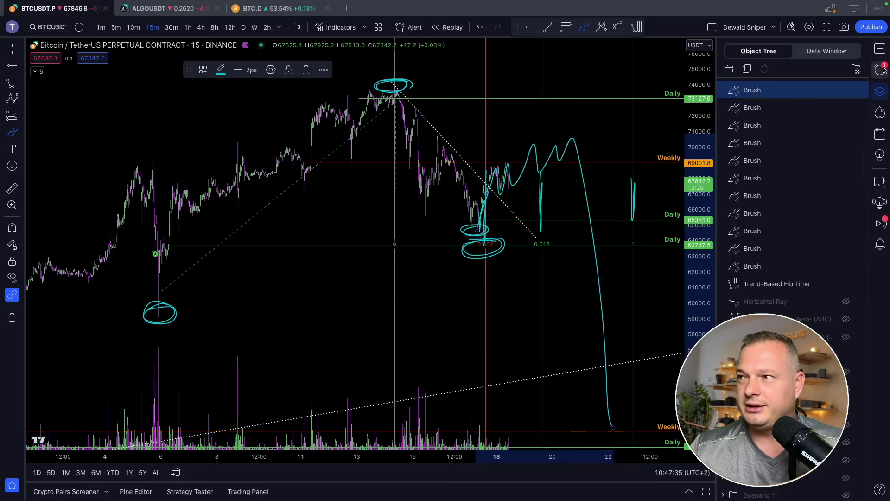
Delete the six latest brush drawings from the Object Tree.
{"action": "left_click", "coordinate": [860, 89]}
{"action": "left_click", "coordinate": [861, 90]}
{"action": "left_click", "coordinate": [861, 90]}
{"action": "left_click", "coordinate": [860, 90]}
{"action": "left_click", "coordinate": [860, 90]}
{"action": "left_click", "coordinate": [860, 90]}
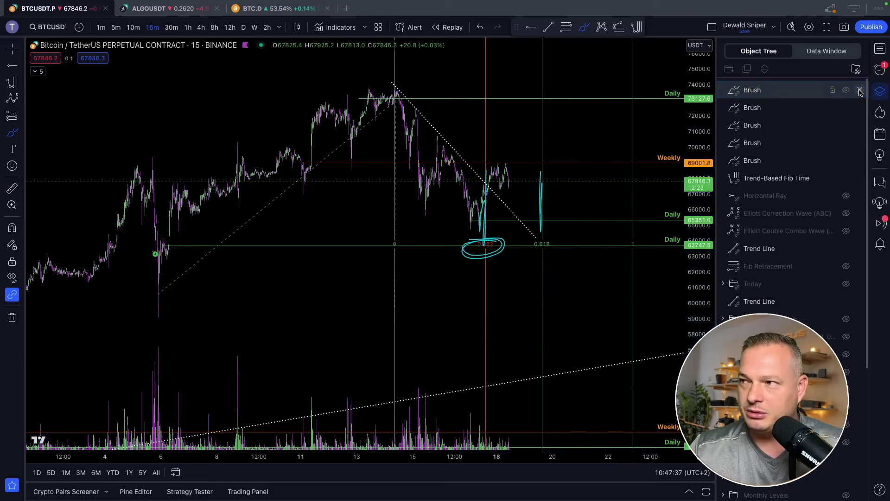
{"action": "left_click", "coordinate": [860, 90]}
{"action": "left_click", "coordinate": [861, 90]}
{"action": "left_click", "coordinate": [861, 90]}
{"action": "left_click", "coordinate": [860, 90]}
{"action": "left_click", "coordinate": [861, 90]}
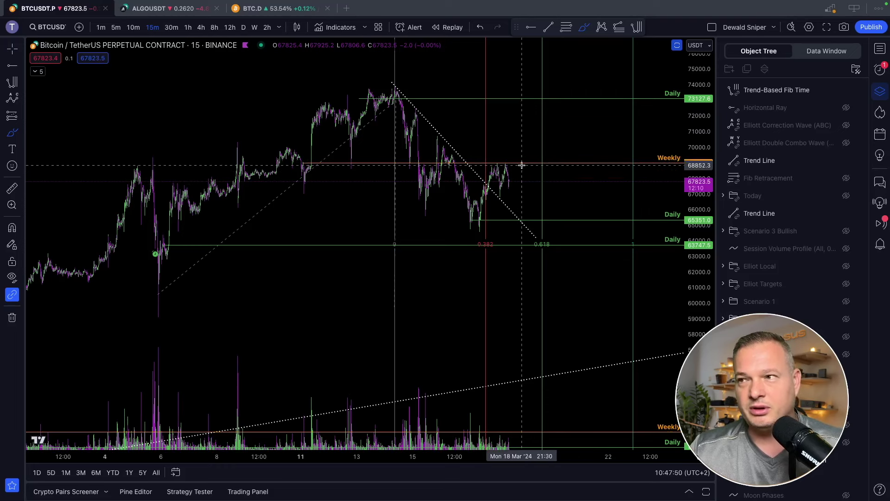
{"action": "left_click", "coordinate": [544, 131]}
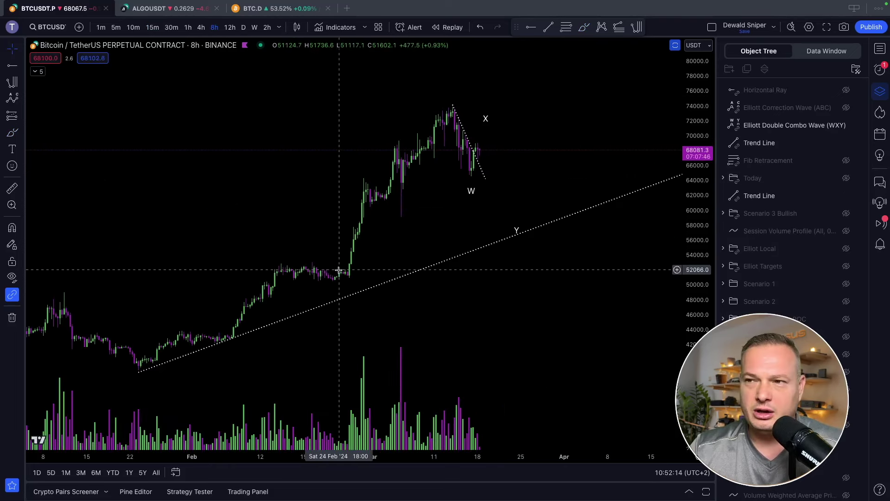
{"action": "scroll", "coordinate": [434, 258], "scroll_direction": "left", "scroll_amount": 3}
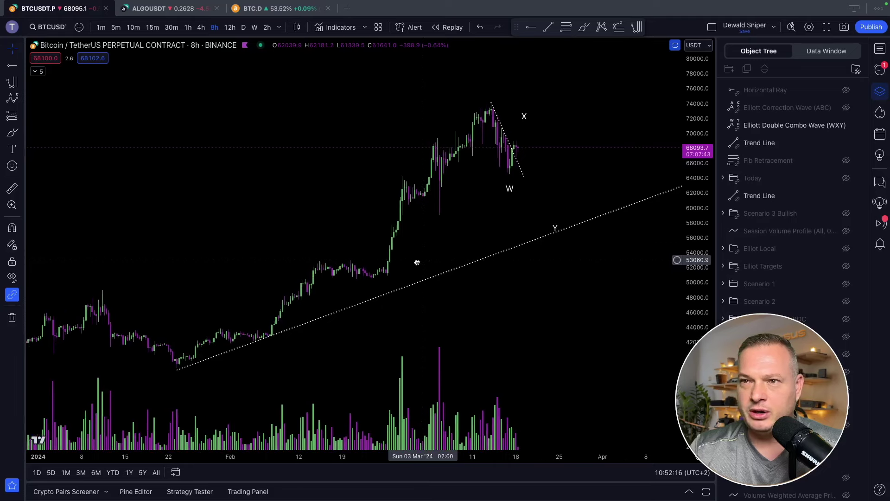
{"action": "key", "text": "alt+b"}
{"action": "mouse_move", "coordinate": [151, 355]}
{"action": "left_mouse_down"}
{"action": "mouse_move", "coordinate": [197, 318]}
{"action": "mouse_move", "coordinate": [247, 323]}
{"action": "left_mouse_up"}
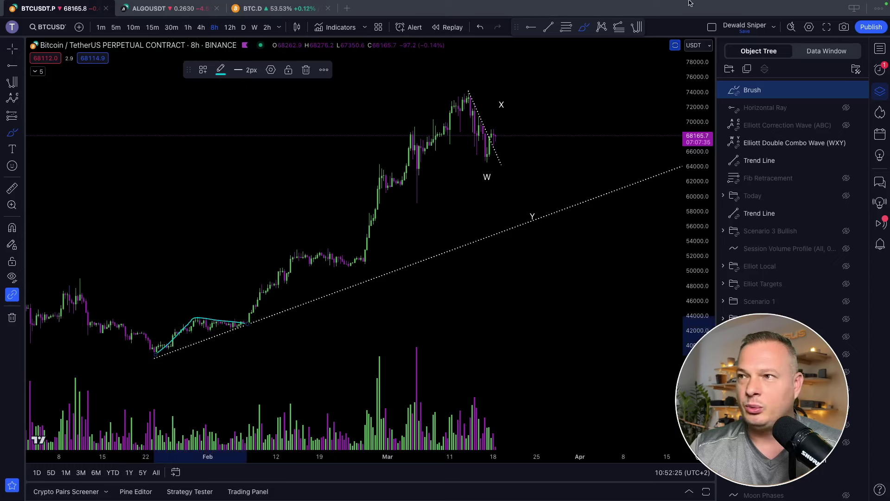
{"action": "left_click", "coordinate": [636, 28]}
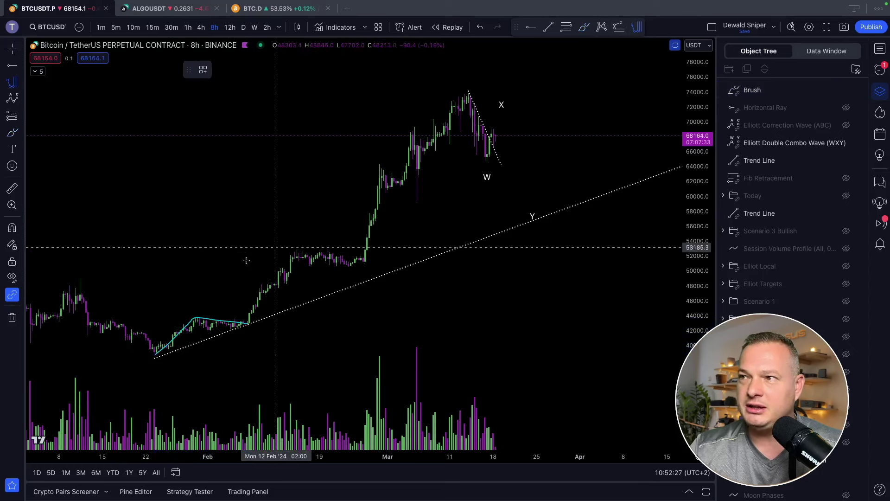
{"action": "left_click", "coordinate": [153, 365]}
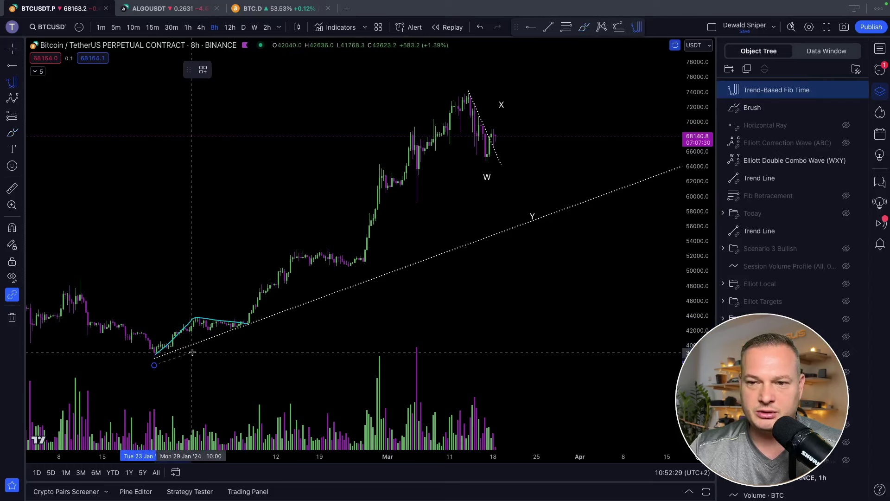
{"action": "left_click", "coordinate": [198, 351]}
{"action": "left_click", "coordinate": [199, 351]}
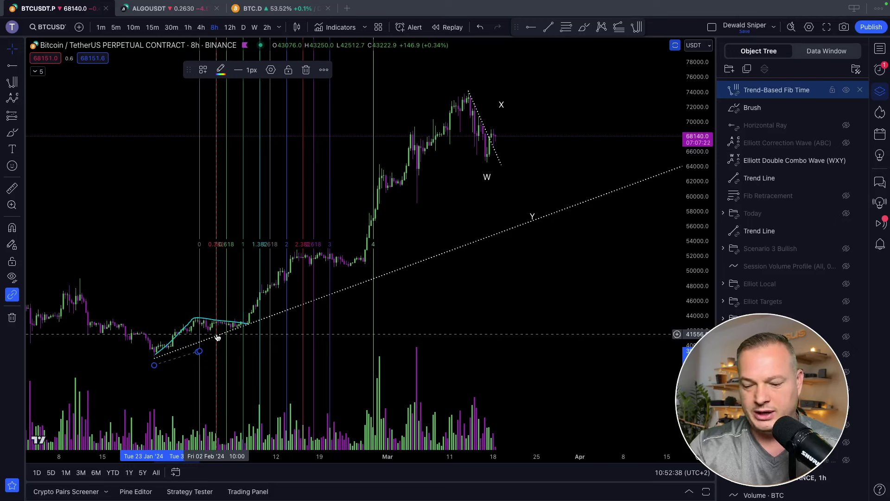
{"action": "key", "text": "Delete"}
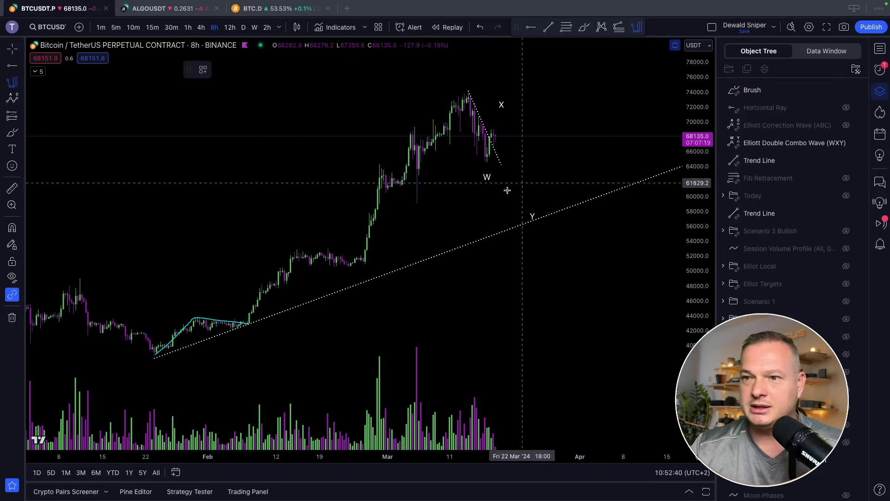
{"action": "left_click", "coordinate": [249, 329]}
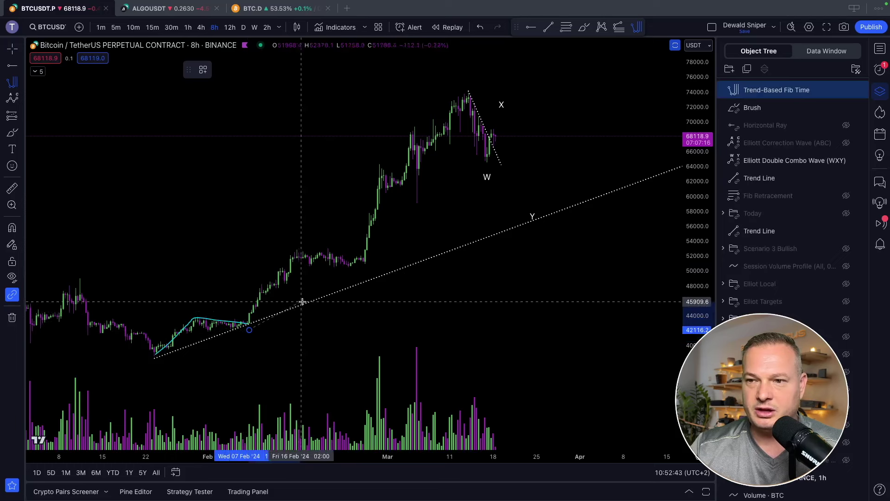
{"action": "left_click", "coordinate": [329, 300]}
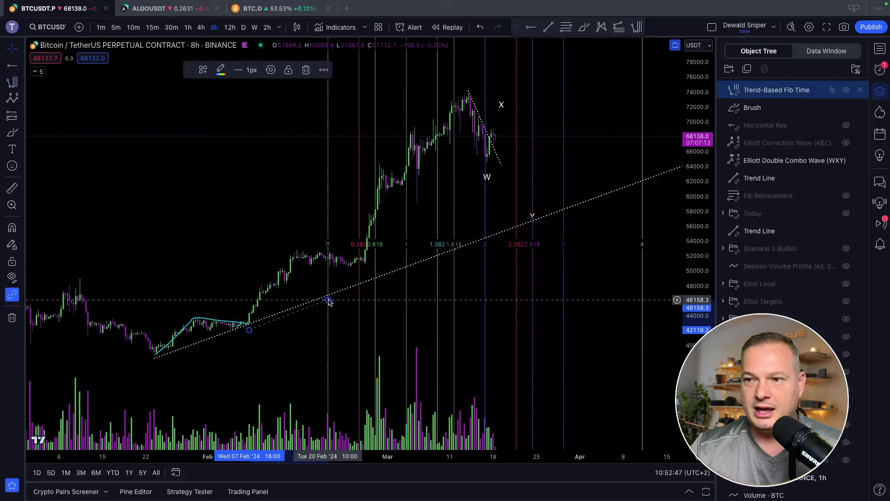
{"action": "left_click", "coordinate": [329, 300]}
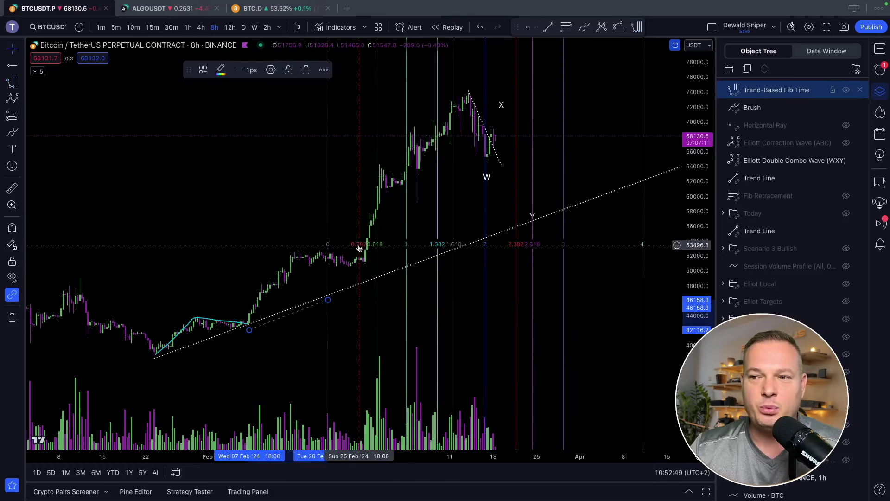
{"action": "key", "text": "Delete"}
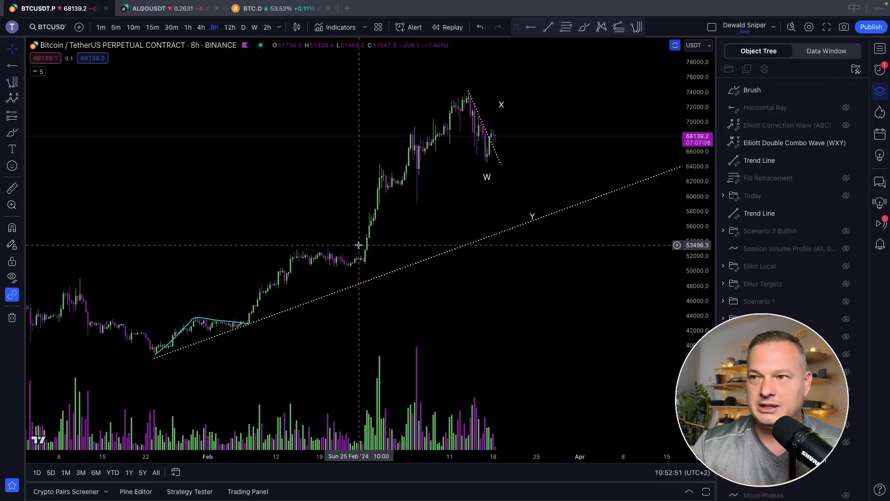
Draw a trend-based Fib time projection from the late-February trend-line touch to the mid-March high.
{"action": "left_click", "coordinate": [638, 28]}
{"action": "left_click", "coordinate": [366, 288]}
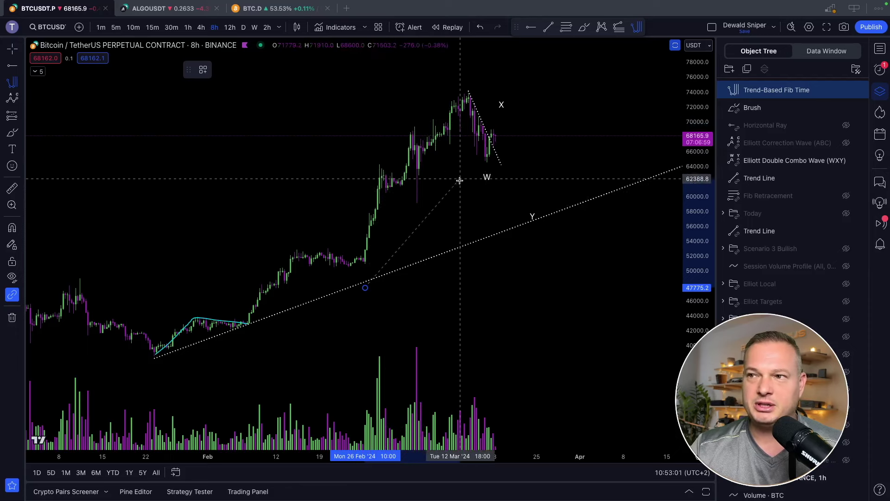
{"action": "left_click", "coordinate": [469, 212]}
{"action": "left_click", "coordinate": [469, 215]}
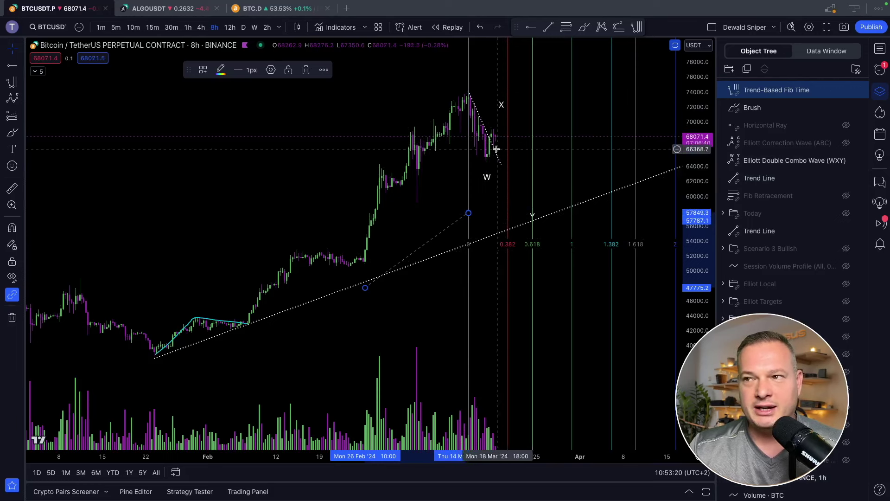
Brush a wave sketch from the peak down to W, up past X, then toward the trend line.
{"action": "left_click", "coordinate": [12, 133]}
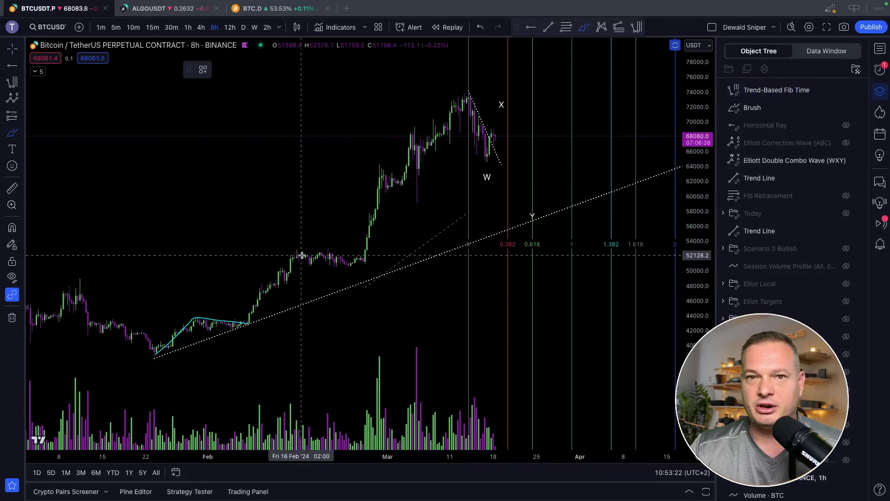
{"action": "left_click_drag", "start_coordinate": [467, 91], "coordinate": [498, 161]}
{"action": "left_click_drag", "start_coordinate": [510, 115], "coordinate": [541, 90]}
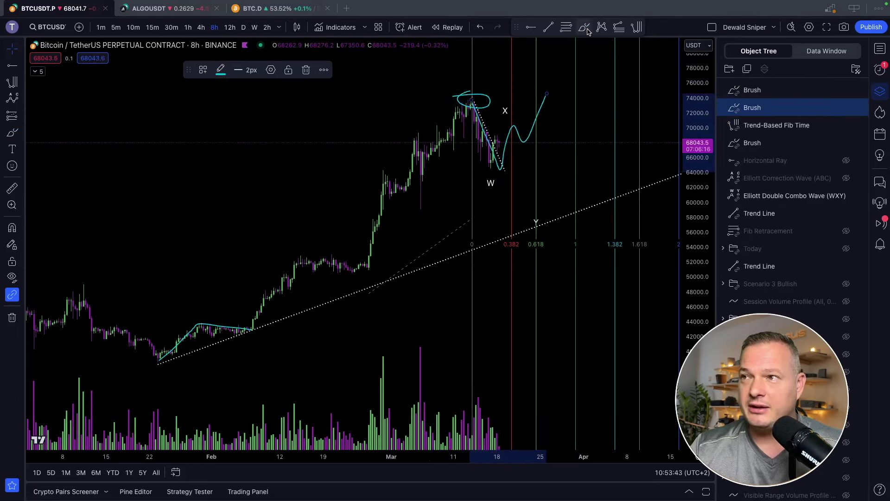
{"action": "left_click", "coordinate": [584, 27]}
{"action": "mouse_move", "coordinate": [547, 91]}
{"action": "left_mouse_down"}
{"action": "mouse_move", "coordinate": [607, 218]}
{"action": "mouse_move", "coordinate": [576, 211]}
{"action": "mouse_move", "coordinate": [192, 346]}
{"action": "mouse_move", "coordinate": [604, 205]}
{"action": "left_mouse_up"}
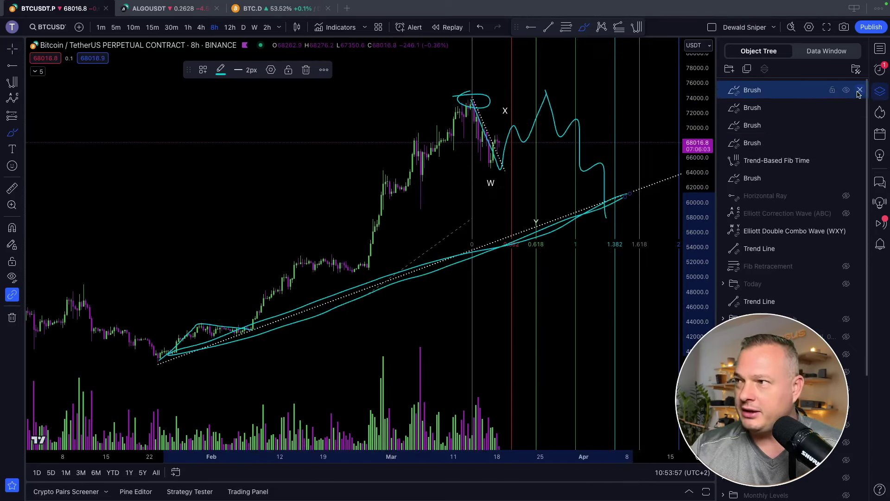
Delete the three new sketches, the Fib time projection and the February brush stroke.
{"action": "left_click", "coordinate": [861, 90]}
{"action": "left_click", "coordinate": [861, 90]}
{"action": "left_click", "coordinate": [860, 90]}
{"action": "left_click", "coordinate": [861, 90]}
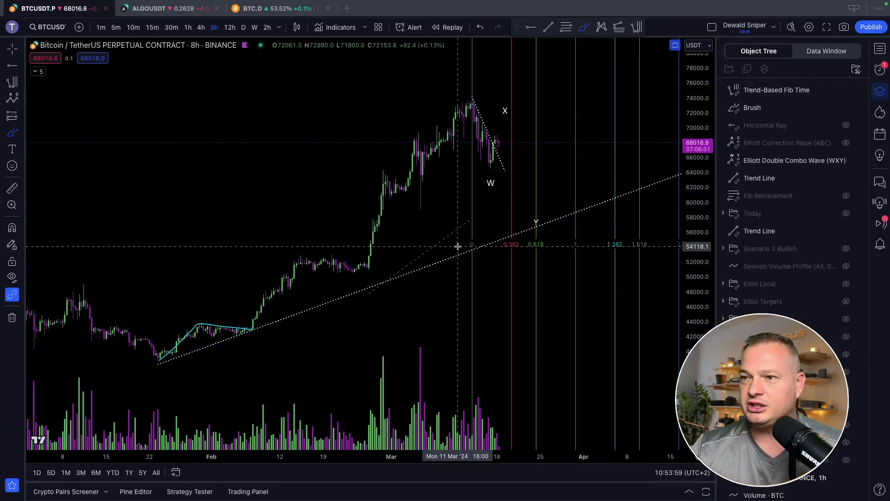
{"action": "left_click", "coordinate": [469, 220]}
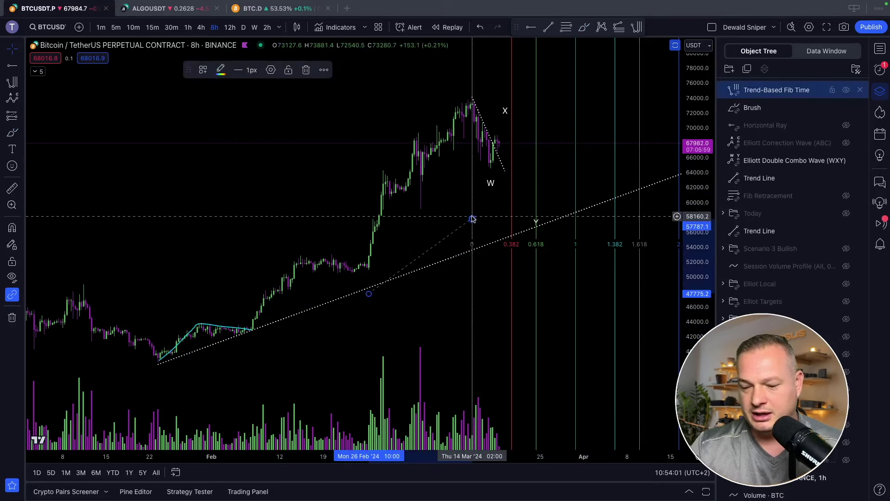
{"action": "key", "text": "Delete"}
{"action": "left_click", "coordinate": [213, 326]}
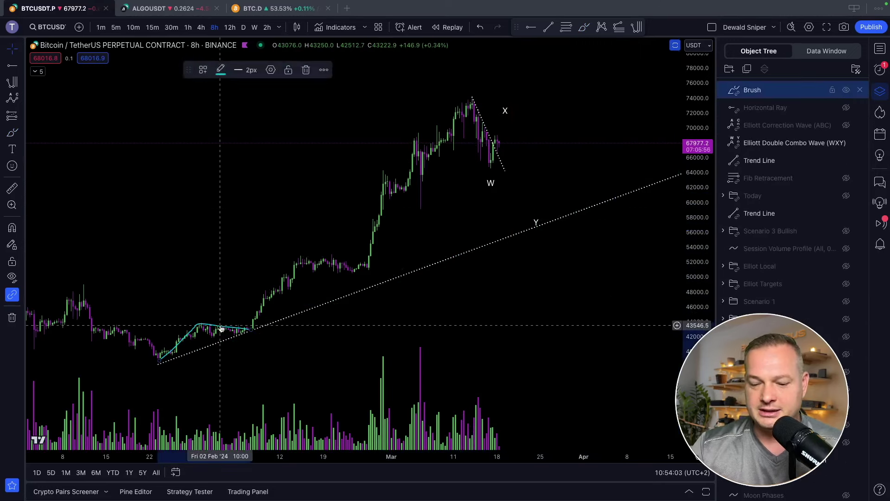
{"action": "key", "text": "Delete"}
{"action": "scroll", "coordinate": [459, 341], "scroll_direction": "right", "scroll_amount": 2}
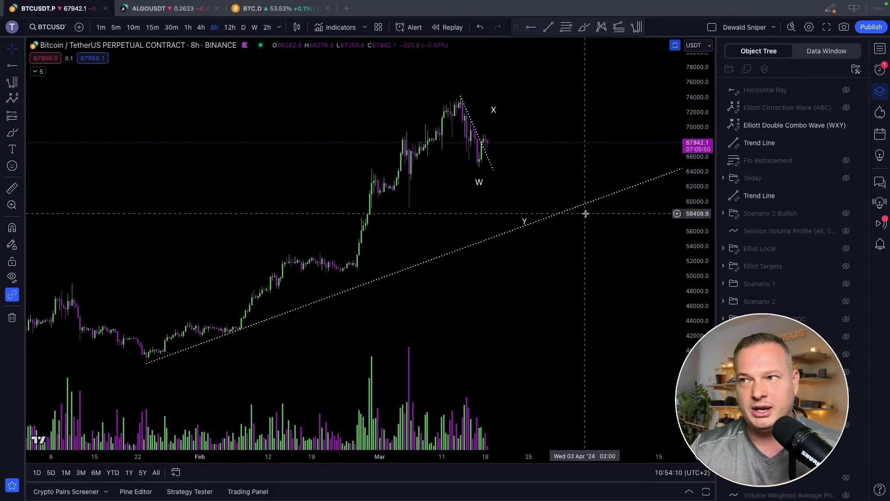
Draw a trend-based Fib time projection from the late-January low to mid-March.
{"action": "left_click", "coordinate": [638, 29]}
{"action": "left_click", "coordinate": [146, 374]}
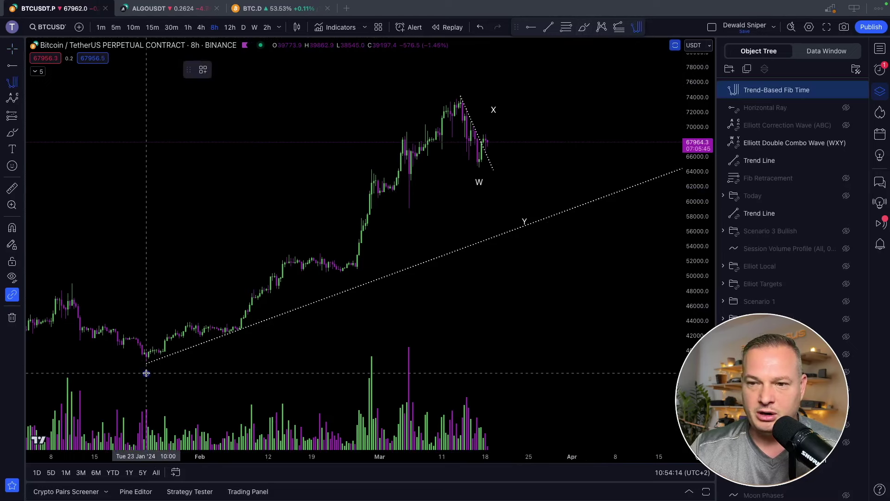
{"action": "left_click", "coordinate": [460, 205]}
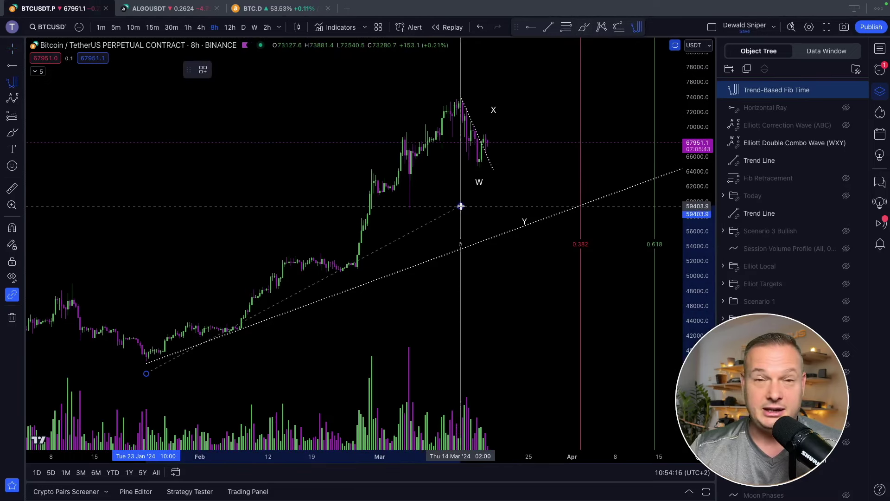
{"action": "left_click", "coordinate": [461, 206]}
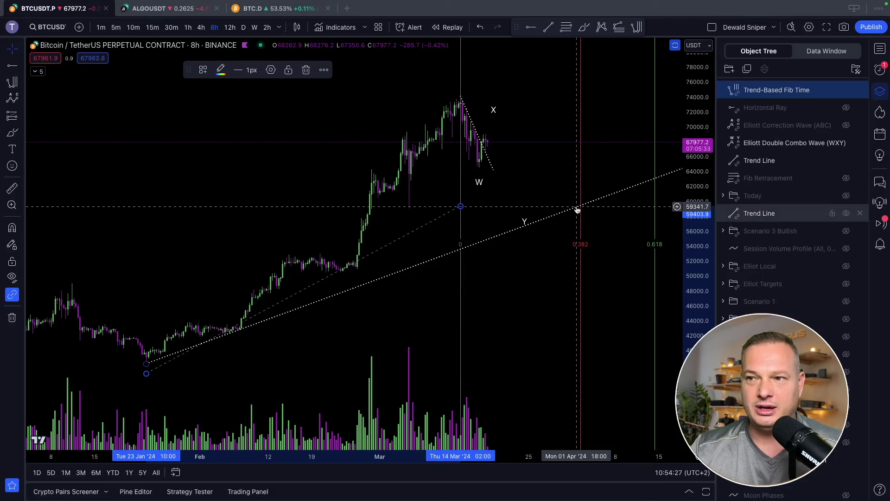
Change the Bitcoin chart interval from 8h to 4h.
{"action": "scroll", "coordinate": [578, 210], "scroll_direction": "up", "scroll_amount": 2}
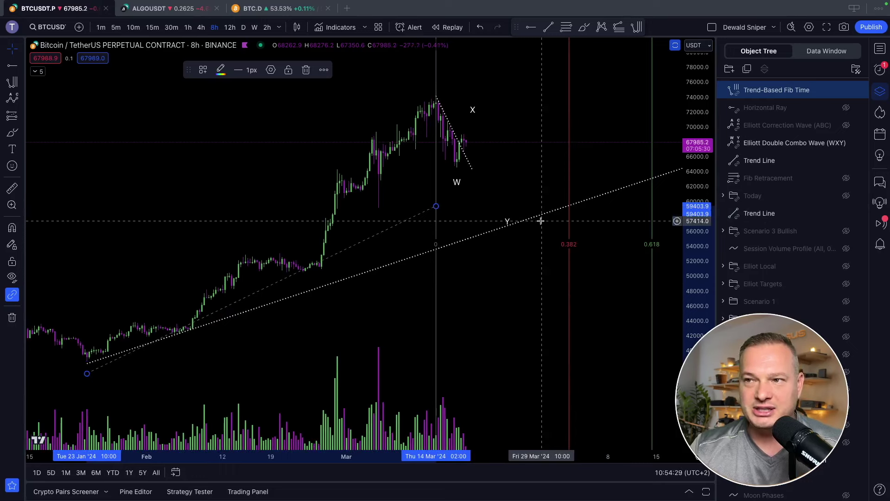
{"action": "left_click", "coordinate": [12, 133]}
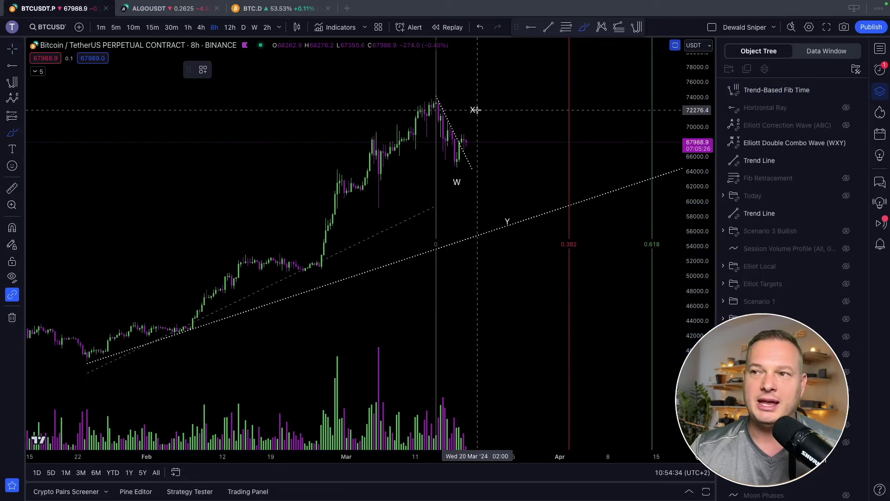
{"action": "left_click", "coordinate": [514, 216]}
{"action": "right_click", "coordinate": [458, 206]}
{"action": "left_click_drag", "start_coordinate": [460, 217], "coordinate": [479, 234]}
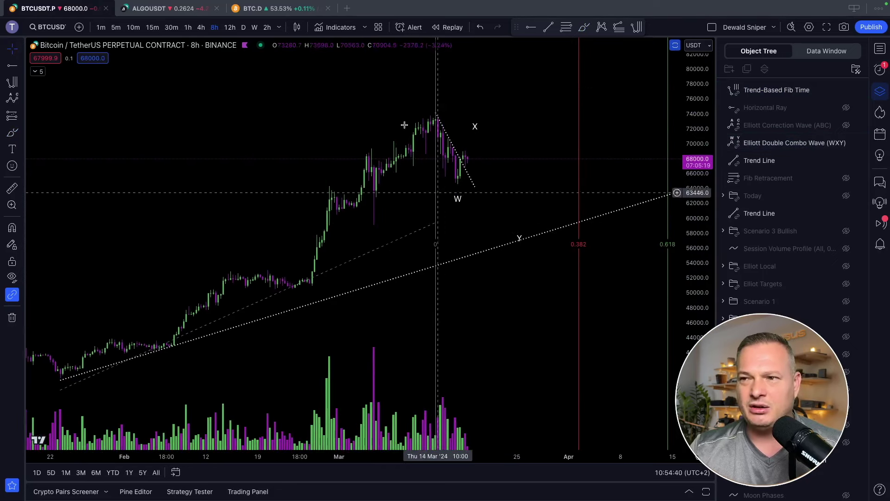
{"action": "type", "text": "4h"}
{"action": "key", "text": "Return"}
Brush a projected path from the peak down to W, up to X, and toward the rising trend line.
{"action": "left_click", "coordinate": [403, 265]}
{"action": "left_click", "coordinate": [660, 377]}
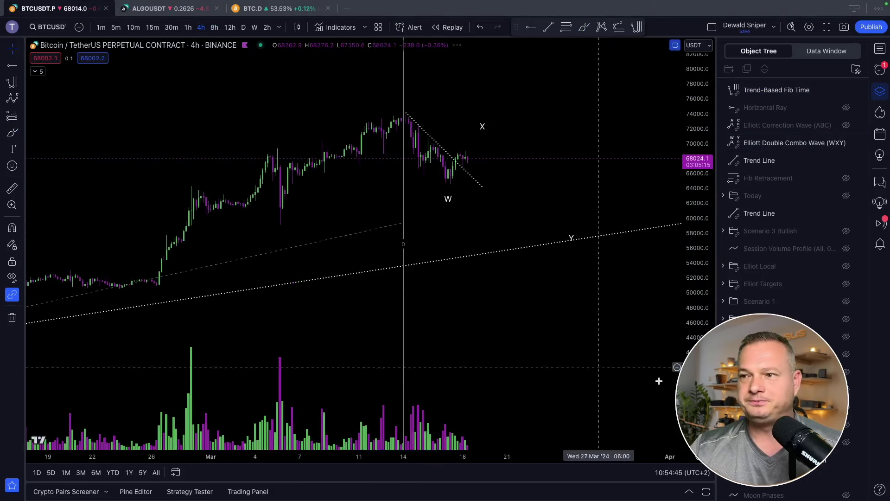
{"action": "scroll", "coordinate": [468, 301], "scroll_direction": "up", "scroll_amount": 4}
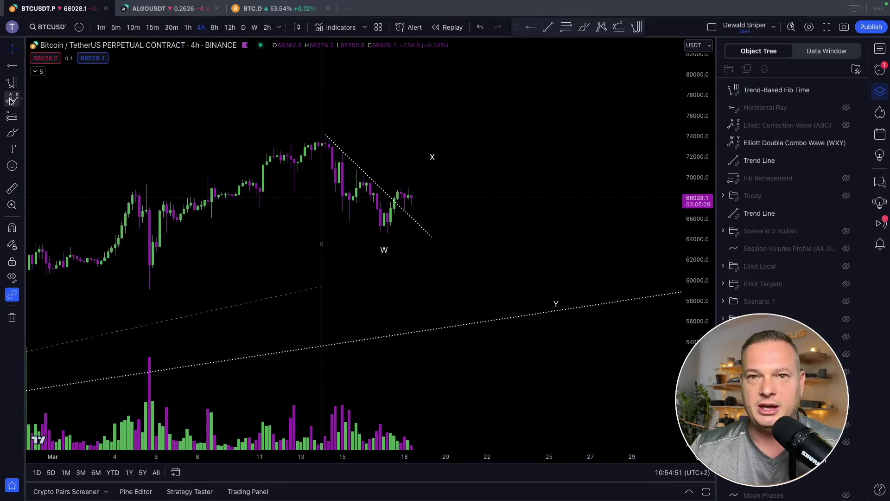
{"action": "left_click", "coordinate": [12, 133]}
{"action": "mouse_move", "coordinate": [323, 131]}
{"action": "left_mouse_down"}
{"action": "mouse_move", "coordinate": [352, 214]}
{"action": "mouse_move", "coordinate": [356, 171]}
{"action": "mouse_move", "coordinate": [377, 229]}
{"action": "left_mouse_up"}
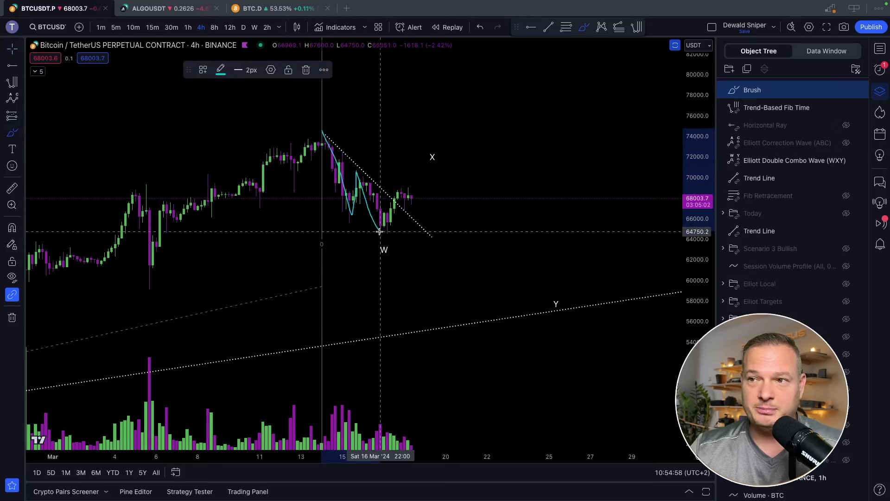
{"action": "mouse_move", "coordinate": [380, 231]}
{"action": "left_mouse_down"}
{"action": "mouse_move", "coordinate": [397, 193]}
{"action": "mouse_move", "coordinate": [417, 207]}
{"action": "mouse_move", "coordinate": [431, 174]}
{"action": "left_mouse_up"}
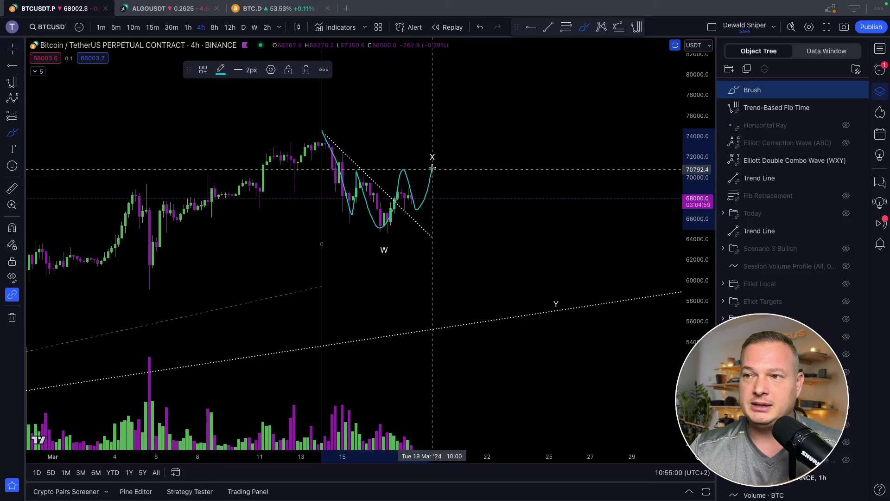
{"action": "mouse_move", "coordinate": [436, 156]}
{"action": "left_mouse_down"}
{"action": "mouse_move", "coordinate": [473, 255]}
{"action": "mouse_move", "coordinate": [544, 244]}
{"action": "mouse_move", "coordinate": [557, 302]}
{"action": "mouse_move", "coordinate": [548, 298]}
{"action": "mouse_move", "coordinate": [577, 305]}
{"action": "mouse_move", "coordinate": [628, 237]}
{"action": "mouse_move", "coordinate": [659, 163]}
{"action": "left_mouse_up"}
Brush a support line near 59,000 and a second rally path up from the low, then switch to the browser.
{"action": "scroll", "coordinate": [542, 255], "scroll_direction": "down", "scroll_amount": 5}
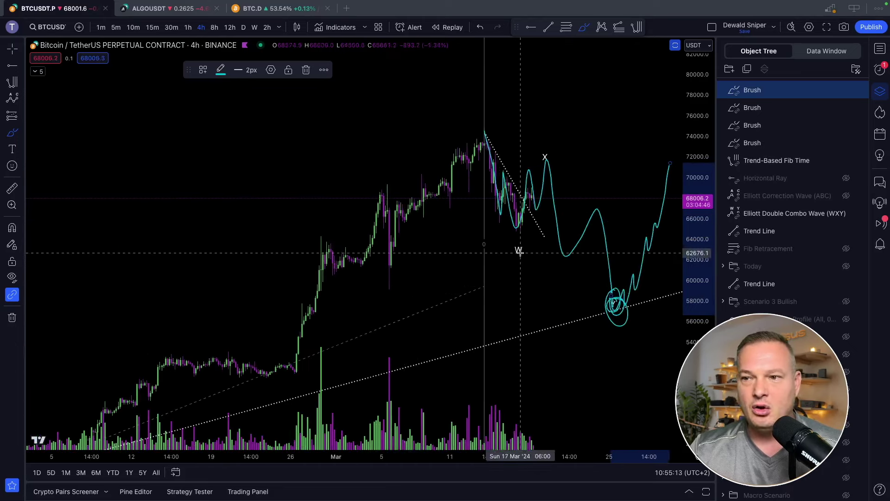
{"action": "left_click_drag", "start_coordinate": [375, 285], "coordinate": [436, 289]}
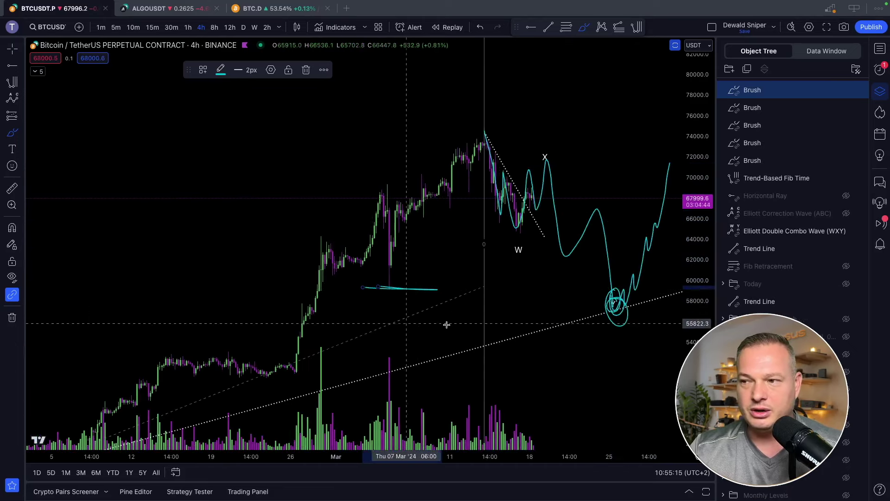
{"action": "scroll", "coordinate": [510, 308], "scroll_direction": "up", "scroll_amount": 3}
{"action": "scroll", "coordinate": [509, 309], "scroll_direction": "up", "scroll_amount": 2}
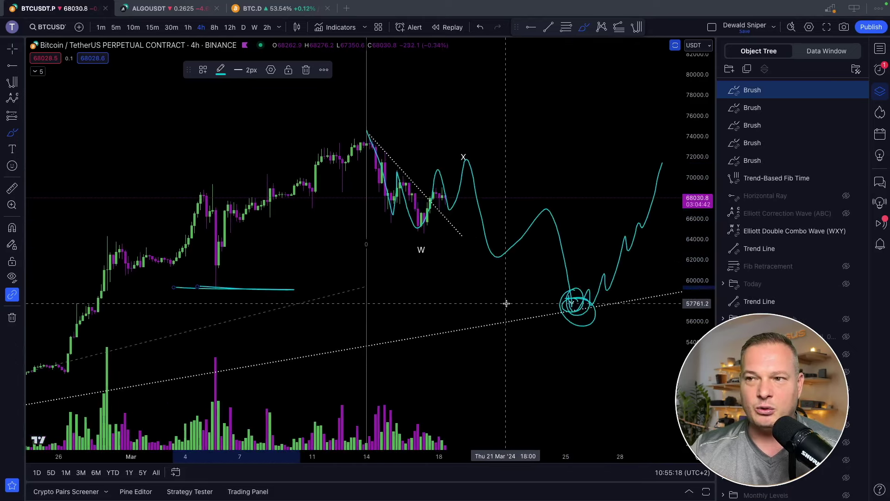
{"action": "left_click_drag", "start_coordinate": [179, 288], "coordinate": [636, 290]}
{"action": "left_click_drag", "start_coordinate": [561, 259], "coordinate": [566, 277]}
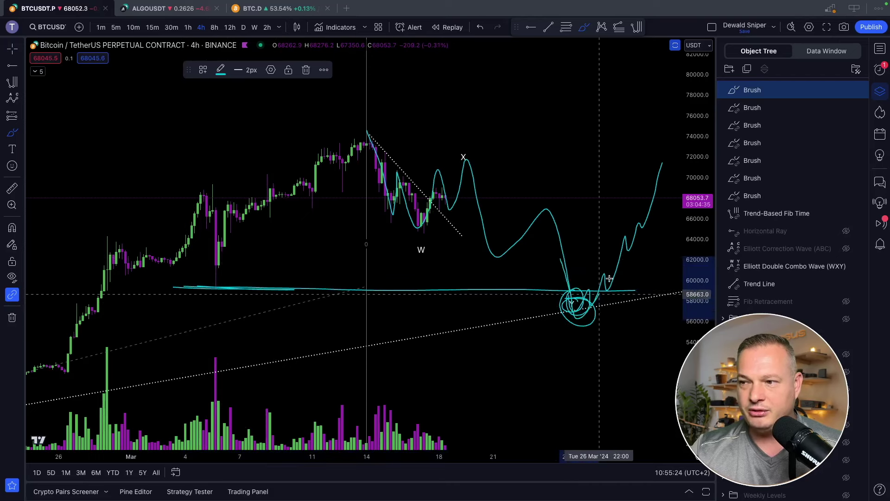
{"action": "left_click_drag", "start_coordinate": [597, 291], "coordinate": [605, 275]}
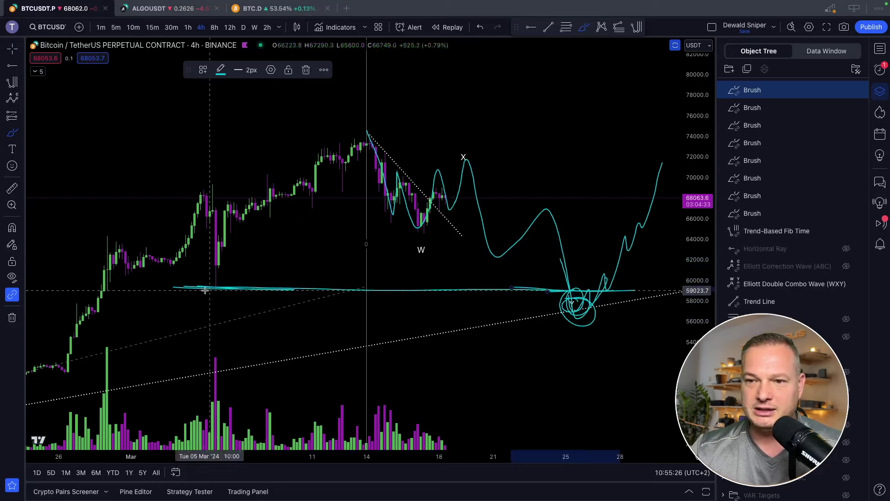
{"action": "left_click_drag", "start_coordinate": [206, 286], "coordinate": [272, 283]}
{"action": "left_click_drag", "start_coordinate": [605, 284], "coordinate": [667, 204]}
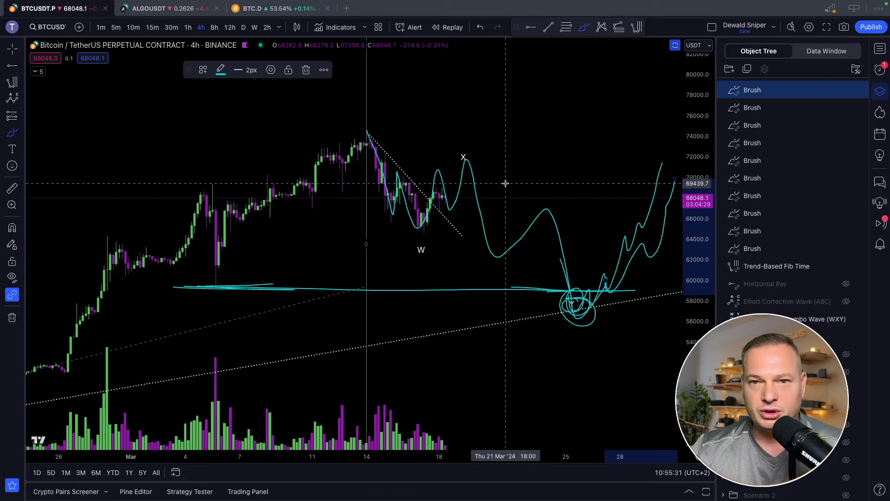
{"action": "key", "text": "ctrl+Left"}
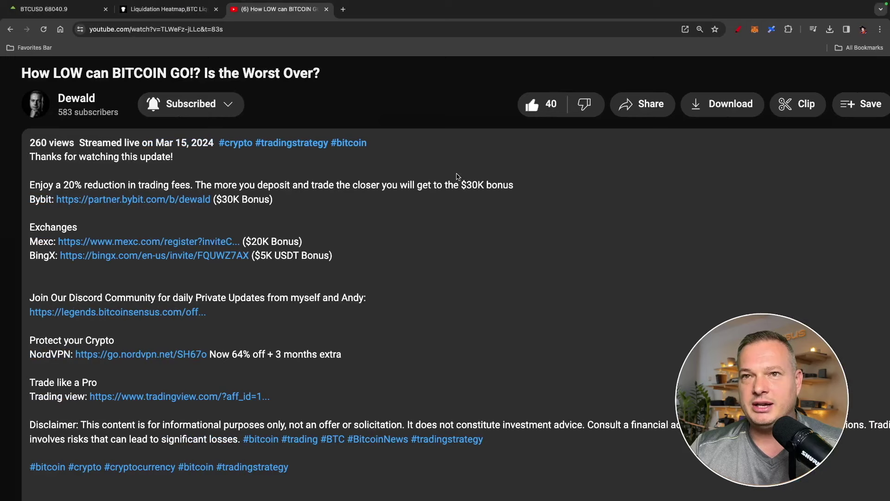
Show the aggr BTC chart on 1h candles, zoomed out to fit the indicators.
{"action": "left_click", "coordinate": [60, 14]}
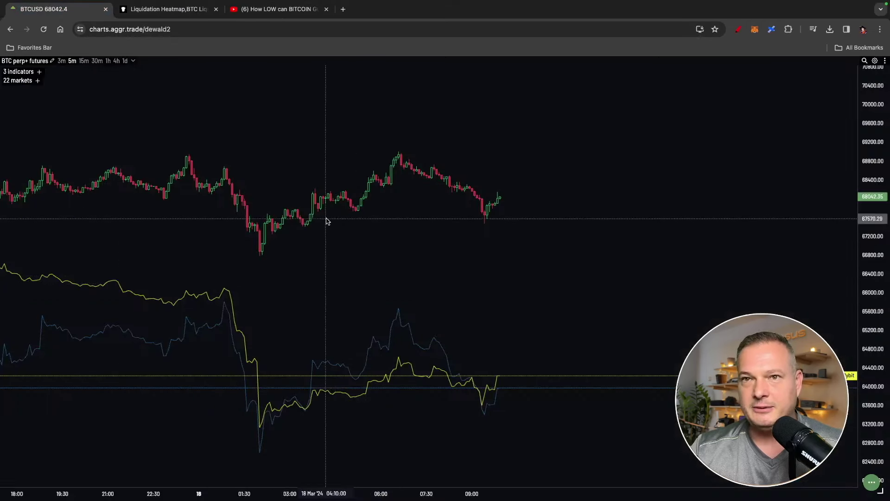
{"action": "left_click", "coordinate": [108, 61]}
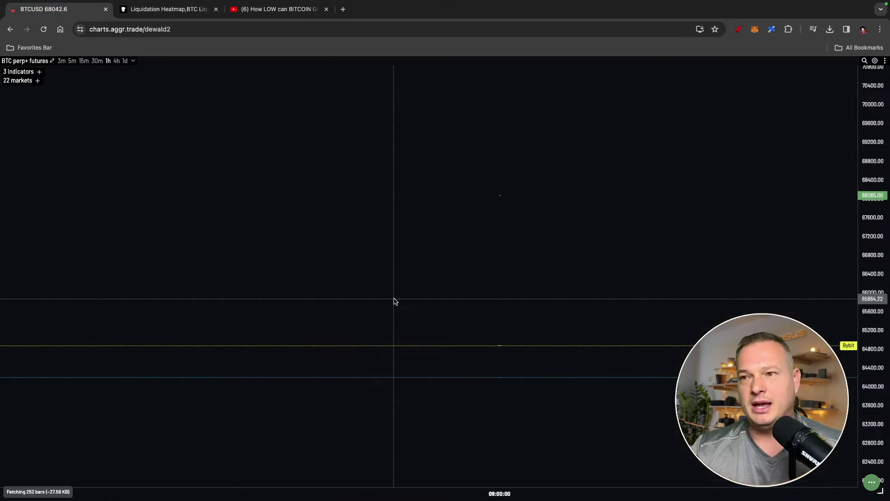
{"action": "scroll", "coordinate": [593, 372], "scroll_direction": "down", "scroll_amount": 3}
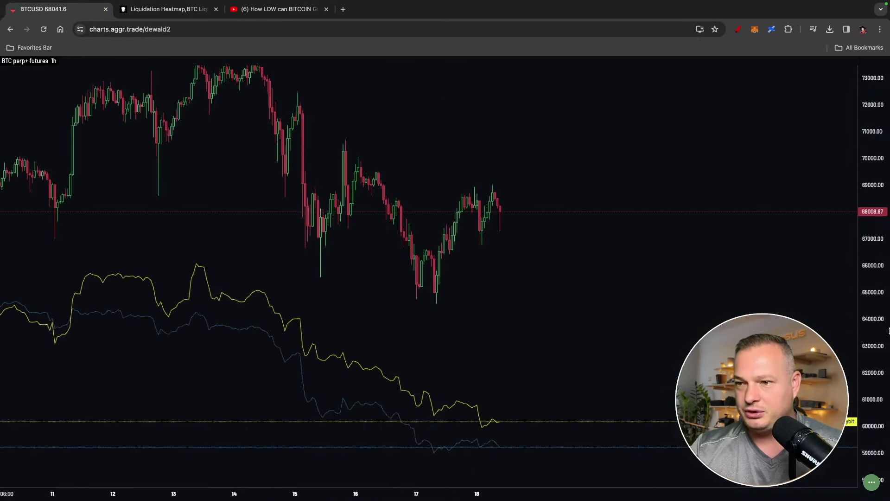
{"action": "scroll", "coordinate": [593, 372], "scroll_direction": "down", "scroll_amount": 3}
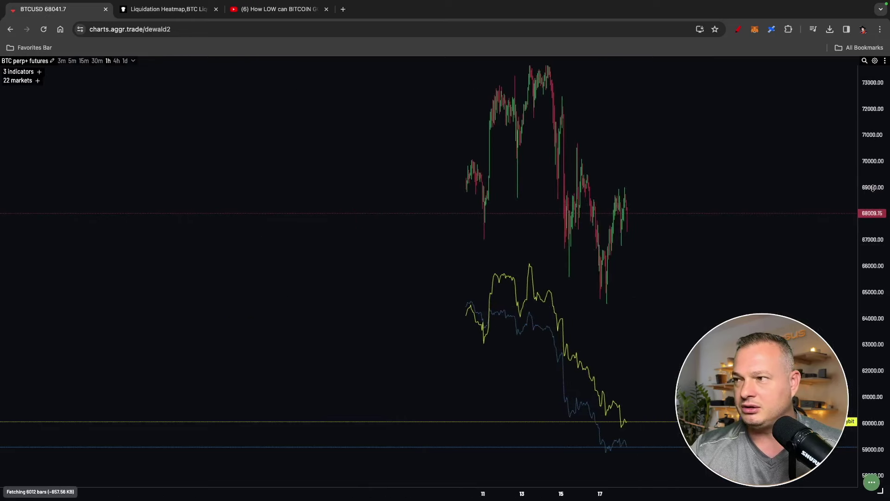
{"action": "left_click_drag", "start_coordinate": [885, 304], "coordinate": [574, 312]}
Draw a red divergence line along the indicator lows, then return to TradingView.
{"action": "left_click", "coordinate": [739, 29]}
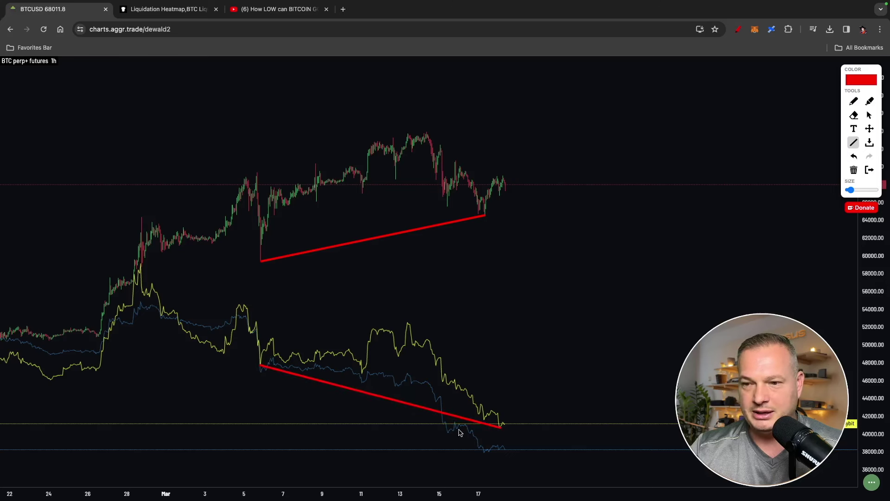
{"action": "left_click_drag", "start_coordinate": [393, 428], "coordinate": [488, 457]}
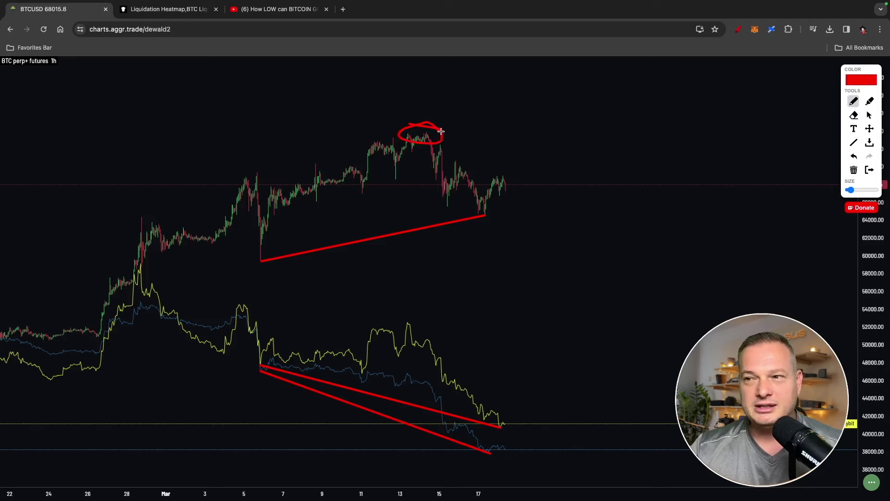
{"action": "key", "text": "ctrl+Right"}
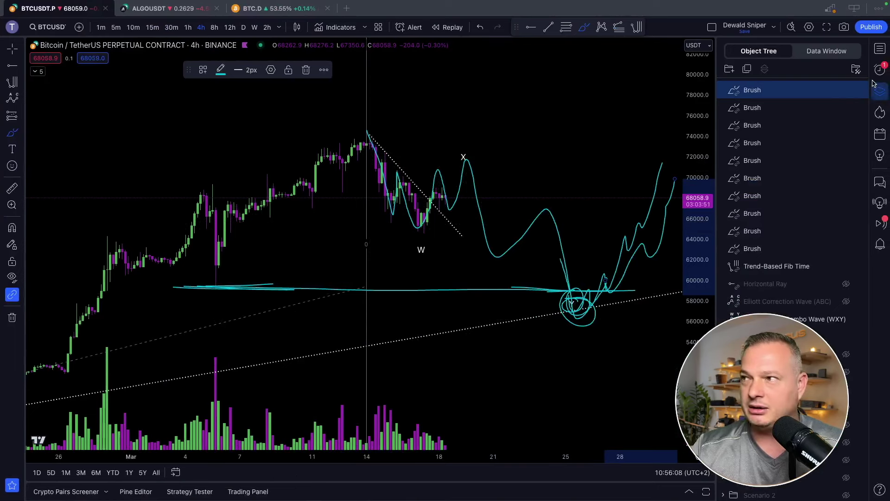
Delete the old brush drawings and sketch a bearish path from the peak down through W.
{"action": "left_click", "coordinate": [861, 90]}
{"action": "left_click", "coordinate": [861, 90]}
{"action": "left_click", "coordinate": [861, 90]}
{"action": "left_click", "coordinate": [860, 90]}
{"action": "left_click", "coordinate": [860, 90]}
{"action": "left_click", "coordinate": [860, 90]}
{"action": "left_click", "coordinate": [860, 90]}
{"action": "left_click", "coordinate": [860, 90]}
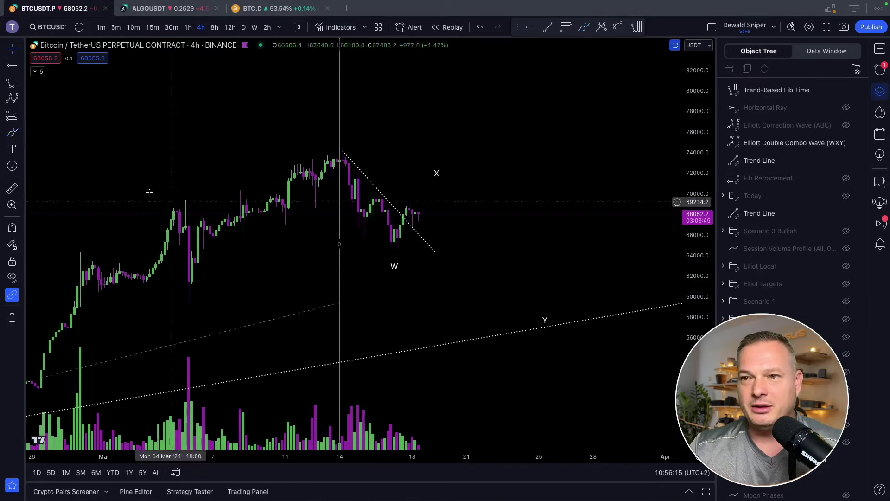
{"action": "left_click", "coordinate": [10, 132]}
{"action": "mouse_move", "coordinate": [342, 151]}
{"action": "left_mouse_down"}
{"action": "mouse_move", "coordinate": [388, 252]}
{"action": "mouse_move", "coordinate": [410, 207]}
{"action": "mouse_move", "coordinate": [431, 232]}
{"action": "mouse_move", "coordinate": [487, 171]}
{"action": "mouse_move", "coordinate": [504, 135]}
{"action": "mouse_move", "coordinate": [518, 142]}
{"action": "mouse_move", "coordinate": [529, 172]}
{"action": "mouse_move", "coordinate": [590, 214]}
{"action": "mouse_move", "coordinate": [621, 312]}
{"action": "left_mouse_up"}
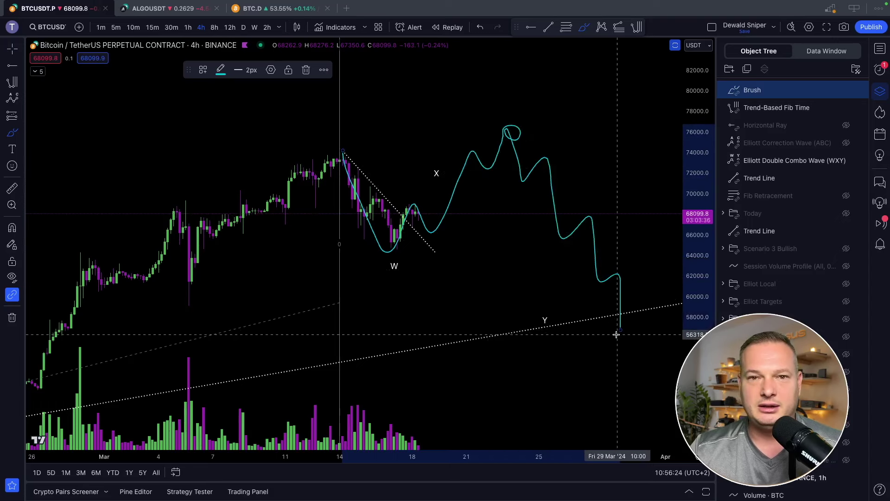
Draw an oval around 76,000–78,000 and circle the March peak and the projected top near 76,000.
{"action": "mouse_move", "coordinate": [330, 99]}
{"action": "left_mouse_down"}
{"action": "mouse_move", "coordinate": [506, 100]}
{"action": "mouse_move", "coordinate": [533, 129]}
{"action": "mouse_move", "coordinate": [390, 144]}
{"action": "mouse_move", "coordinate": [303, 120]}
{"action": "mouse_move", "coordinate": [368, 99]}
{"action": "left_mouse_up"}
{"action": "left_click_drag", "start_coordinate": [344, 151], "coordinate": [364, 149]}
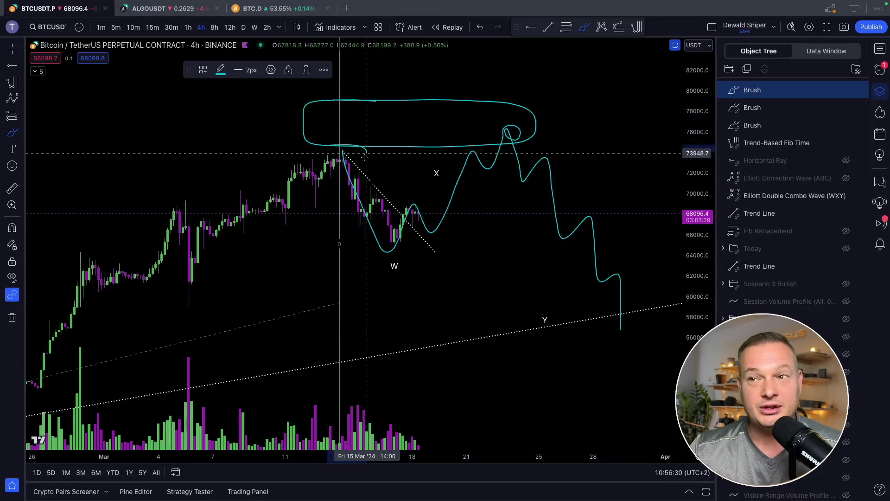
{"action": "mouse_move", "coordinate": [515, 125]}
{"action": "left_mouse_down"}
{"action": "mouse_move", "coordinate": [622, 209]}
{"action": "mouse_move", "coordinate": [634, 300]}
{"action": "left_mouse_up"}
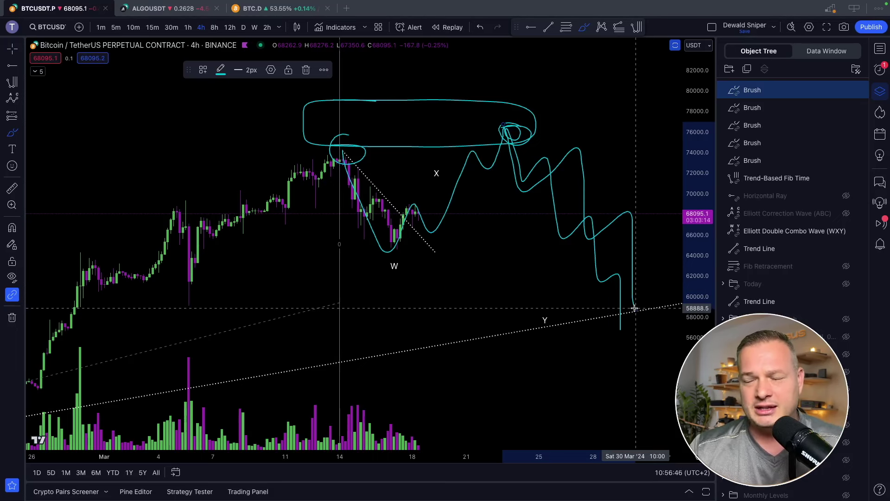
Sketch an alternative drop from the top, then bring up the CoinGlass liquidation heatmap.
{"action": "mouse_move", "coordinate": [522, 191]}
{"action": "left_mouse_down"}
{"action": "mouse_move", "coordinate": [575, 147]}
{"action": "mouse_move", "coordinate": [583, 197]}
{"action": "mouse_move", "coordinate": [654, 306]}
{"action": "left_mouse_up"}
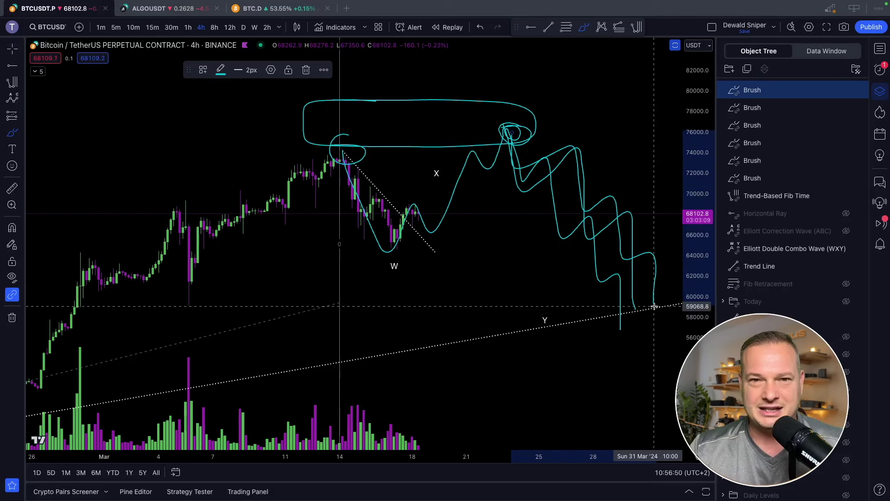
{"action": "key", "text": "super+Tab"}
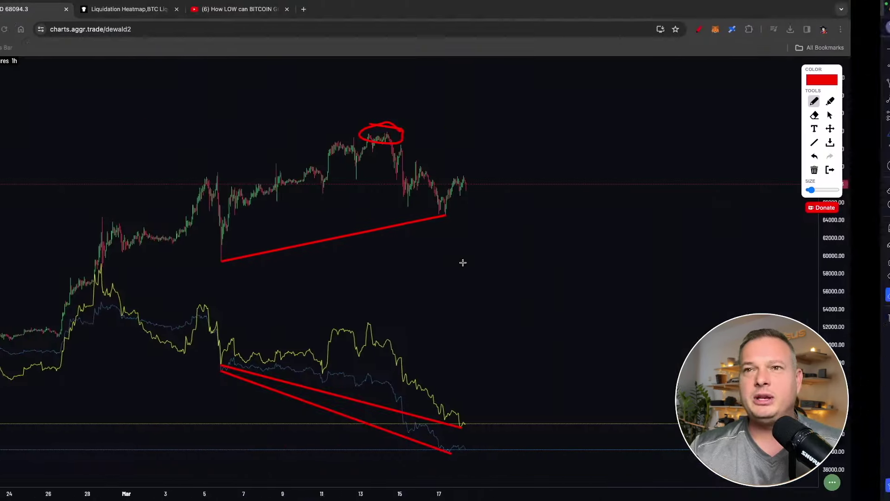
{"action": "left_click", "coordinate": [167, 9]}
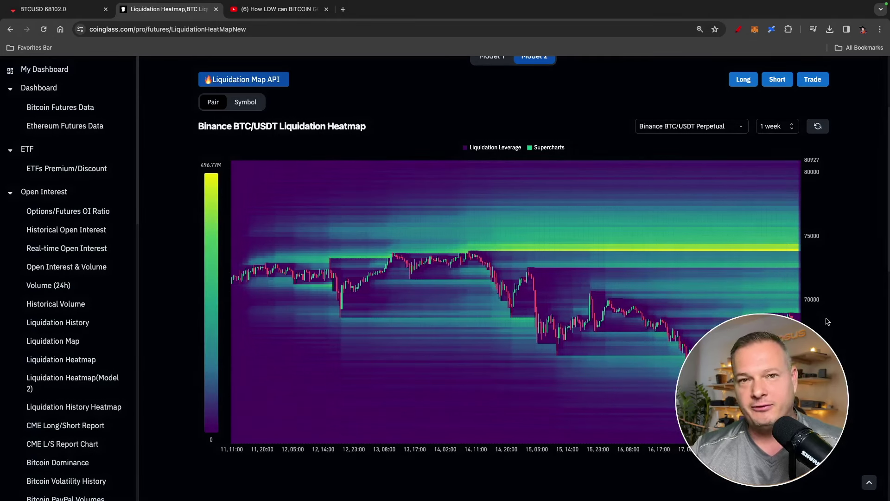
Change the Binance BTC/USDT liquidation heatmap period from 1 week to 1 month.
{"action": "left_click", "coordinate": [788, 130]}
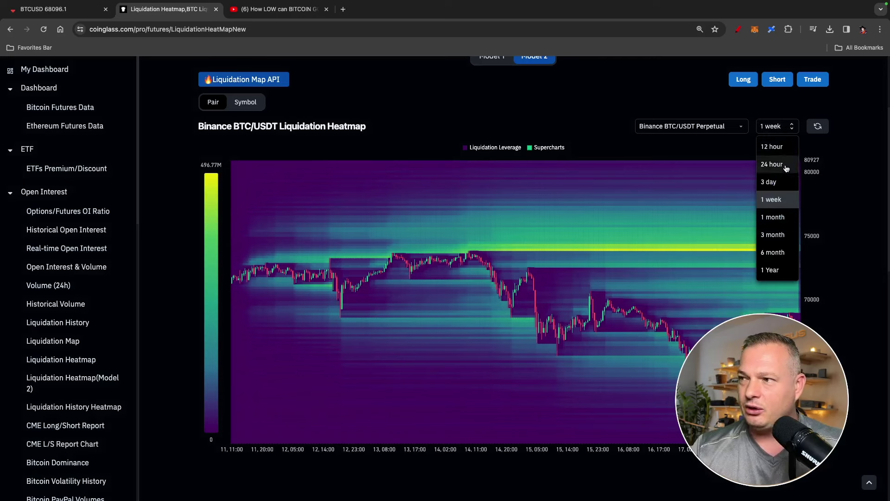
{"action": "left_click", "coordinate": [775, 218]}
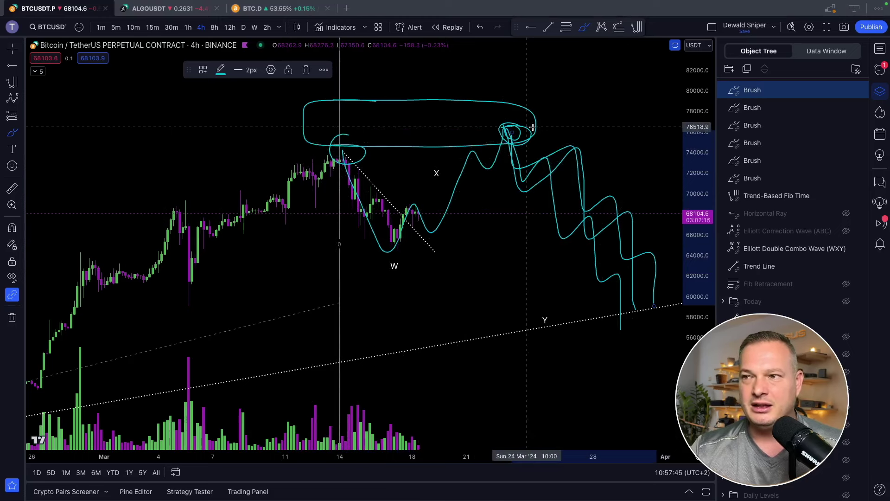
Zoom and pan the 4h chart to the February lows and circle the low near 50,000.
{"action": "scroll", "coordinate": [567, 368], "scroll_direction": "down", "scroll_amount": 2}
{"action": "scroll", "coordinate": [568, 368], "scroll_direction": "down", "scroll_amount": 3}
{"action": "left_click_drag", "start_coordinate": [529, 352], "coordinate": [461, 290]}
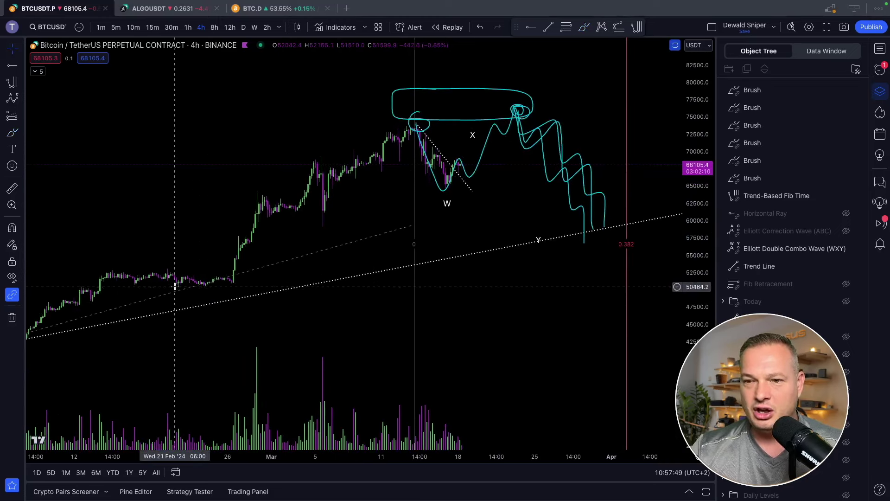
{"action": "key", "text": "alt+b"}
{"action": "mouse_move", "coordinate": [180, 287]}
{"action": "left_mouse_down"}
{"action": "mouse_move", "coordinate": [250, 291]}
{"action": "mouse_move", "coordinate": [169, 293]}
{"action": "mouse_move", "coordinate": [214, 283]}
{"action": "left_mouse_up"}
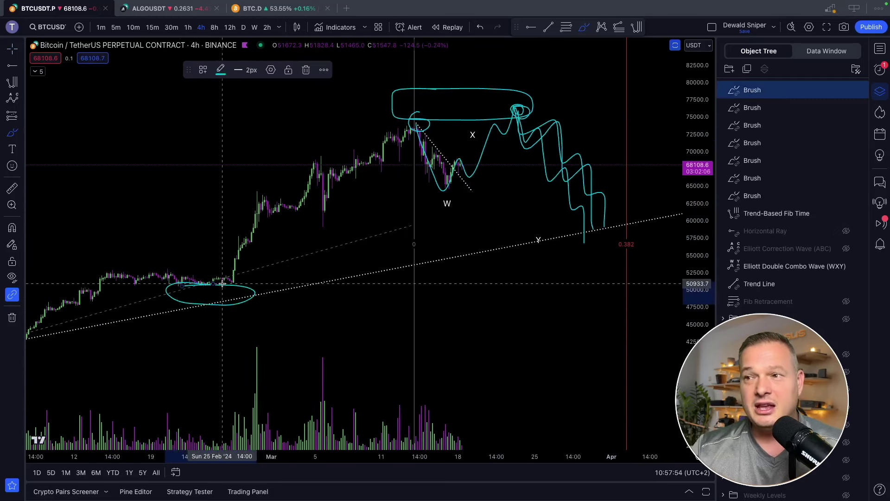
Draw drops from the top to about 48,000 and 47,000, re-circle the February low, then go daily.
{"action": "mouse_move", "coordinate": [537, 123]}
{"action": "left_mouse_down"}
{"action": "mouse_move", "coordinate": [577, 223]}
{"action": "mouse_move", "coordinate": [587, 302]}
{"action": "left_mouse_up"}
{"action": "mouse_move", "coordinate": [197, 304]}
{"action": "left_mouse_down"}
{"action": "mouse_move", "coordinate": [194, 282]}
{"action": "mouse_move", "coordinate": [272, 296]}
{"action": "left_mouse_up"}
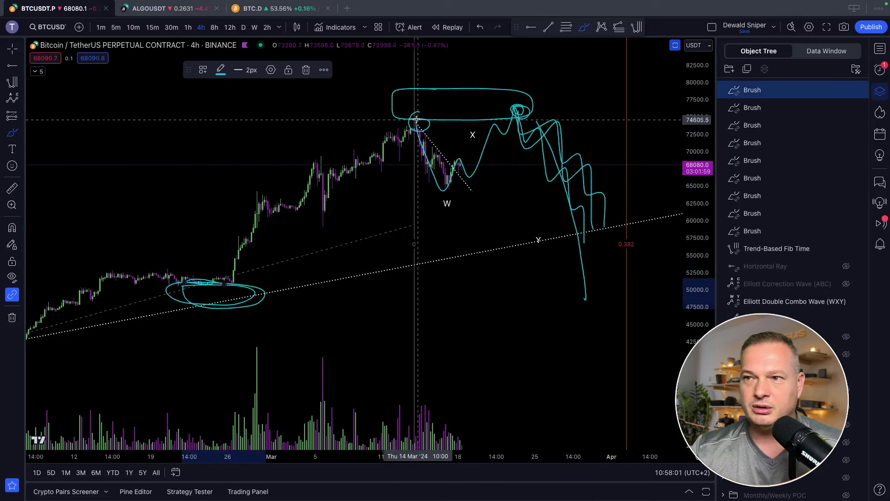
{"action": "left_click_drag", "start_coordinate": [413, 115], "coordinate": [439, 186]}
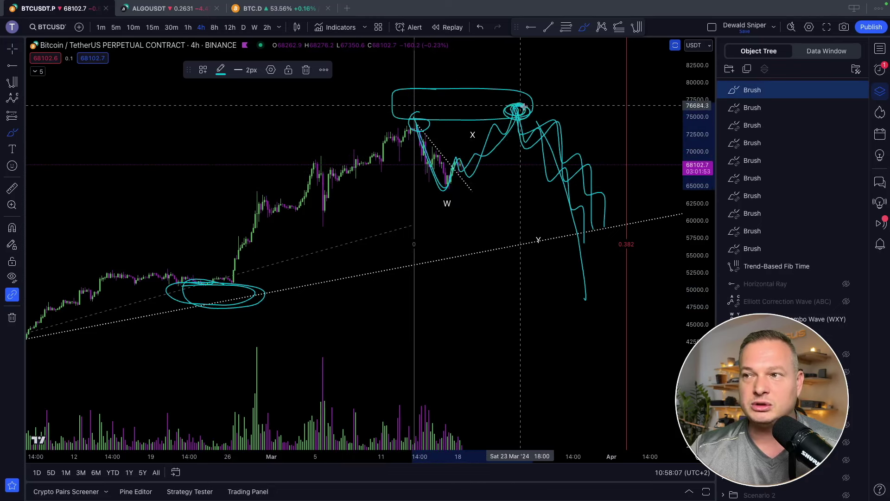
{"action": "mouse_move", "coordinate": [520, 118]}
{"action": "left_mouse_down"}
{"action": "mouse_move", "coordinate": [575, 123]}
{"action": "mouse_move", "coordinate": [623, 181]}
{"action": "mouse_move", "coordinate": [615, 311]}
{"action": "left_mouse_up"}
{"action": "mouse_move", "coordinate": [169, 294]}
{"action": "left_mouse_down"}
{"action": "mouse_move", "coordinate": [260, 290]}
{"action": "mouse_move", "coordinate": [223, 317]}
{"action": "mouse_move", "coordinate": [176, 310]}
{"action": "mouse_move", "coordinate": [169, 297]}
{"action": "left_mouse_up"}
{"action": "left_click", "coordinate": [243, 26]}
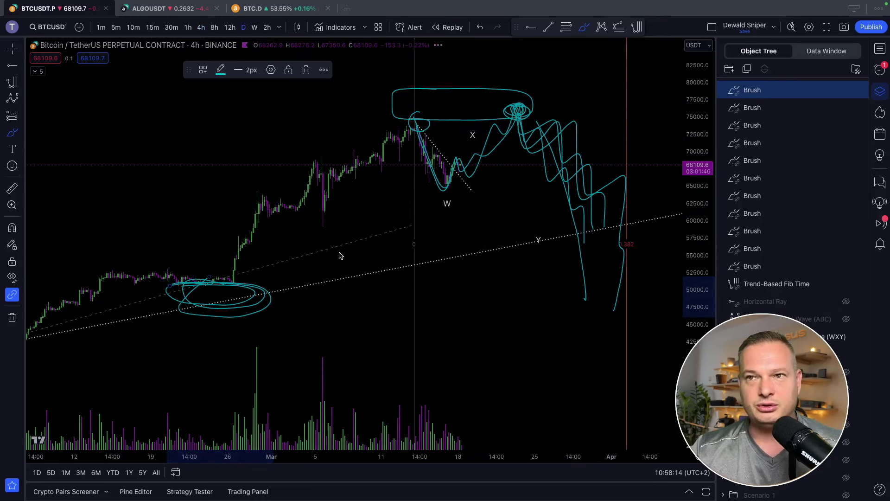
Delete the existing brush drawings one by one in the Object Tree.
{"action": "scroll", "coordinate": [575, 229], "scroll_direction": "down", "scroll_amount": 5}
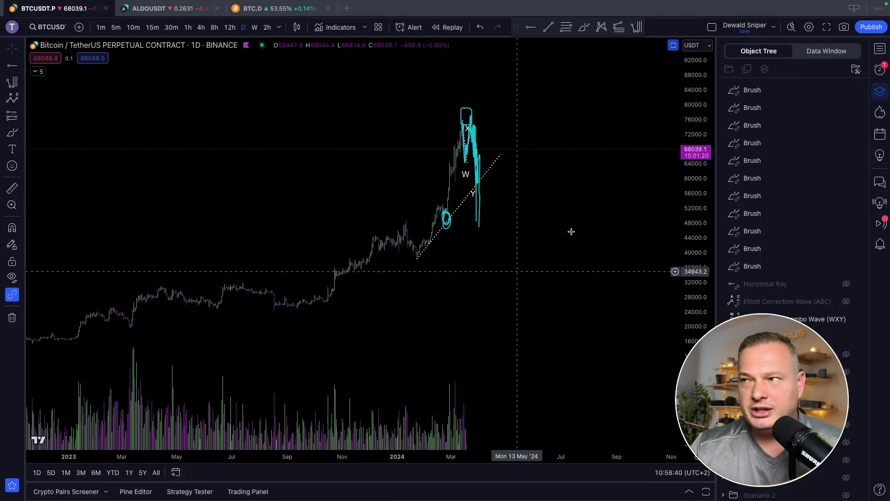
{"action": "double_click", "coordinate": [861, 91]}
{"action": "left_click", "coordinate": [861, 91]}
{"action": "double_click", "coordinate": [861, 90]}
{"action": "left_click", "coordinate": [861, 91]}
{"action": "double_click", "coordinate": [861, 91]}
{"action": "left_click", "coordinate": [861, 90]}
{"action": "left_click", "coordinate": [861, 90]}
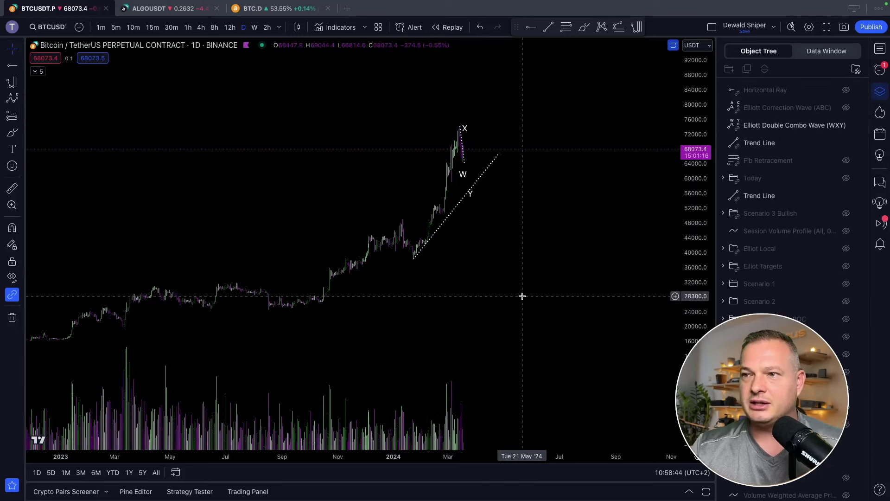
{"action": "scroll", "coordinate": [517, 294], "scroll_direction": "up", "scroll_amount": 1}
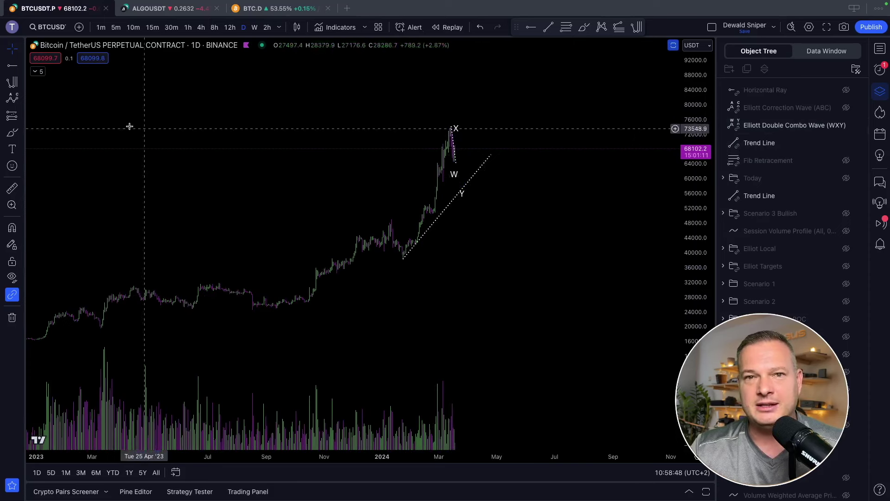
Brush-circle the top above X, mark the drop landing, sketch a rebound from 50,000, and a 2023 support curve.
{"action": "left_click", "coordinate": [12, 132]}
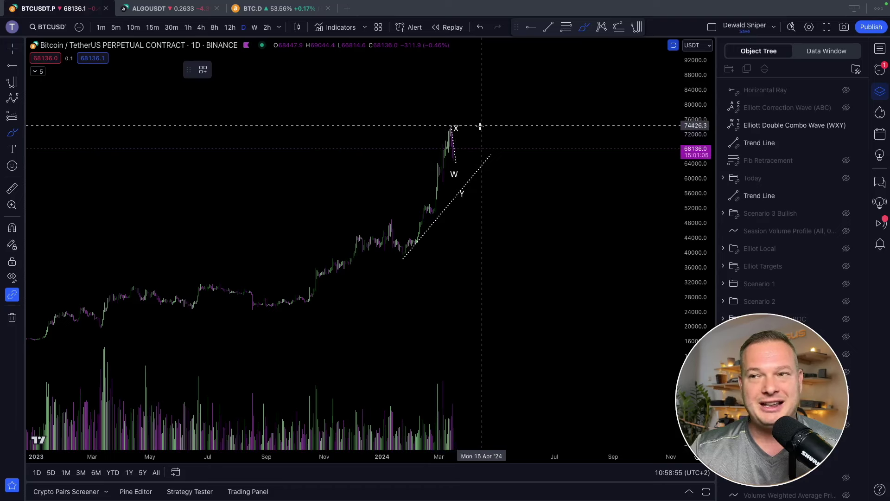
{"action": "left_click_drag", "start_coordinate": [472, 121], "coordinate": [510, 214]}
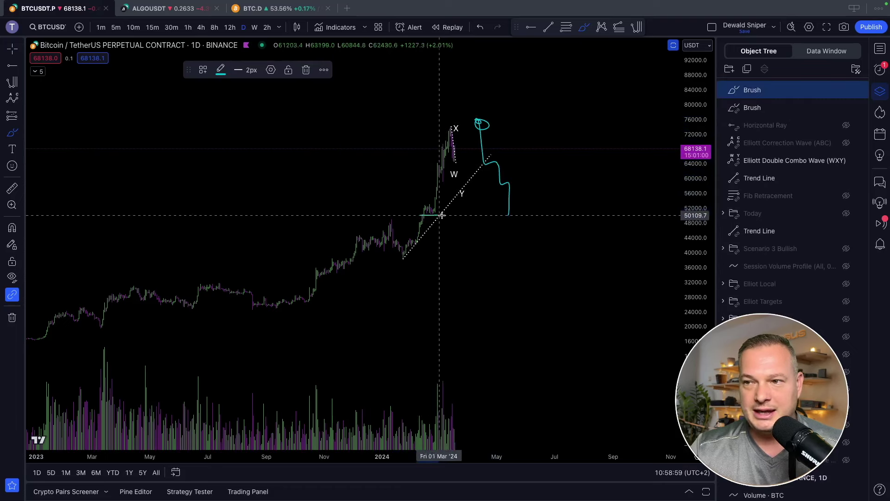
{"action": "left_click_drag", "start_coordinate": [510, 214], "coordinate": [514, 218]}
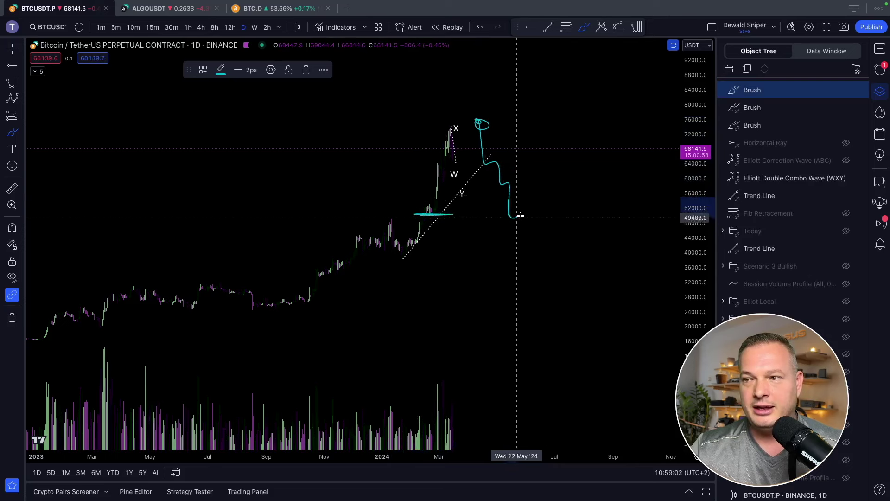
{"action": "left_click_drag", "start_coordinate": [555, 199], "coordinate": [583, 136]}
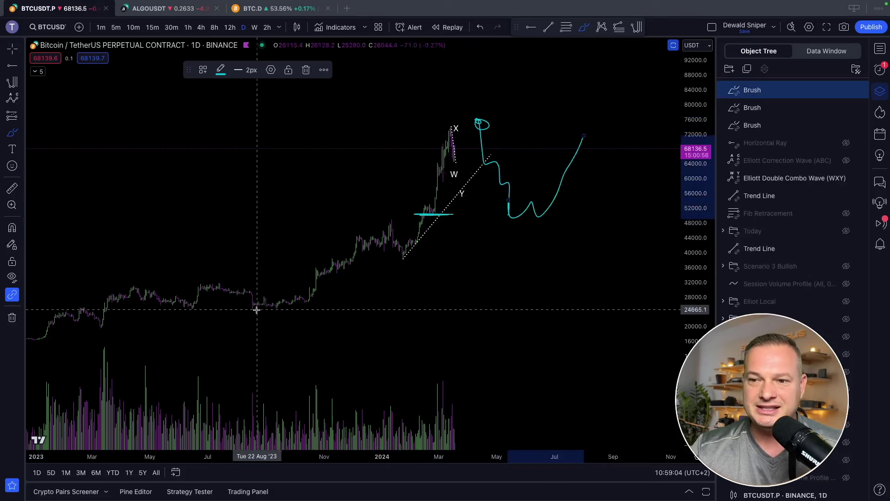
{"action": "mouse_move", "coordinate": [251, 313]}
{"action": "left_mouse_down"}
{"action": "mouse_move", "coordinate": [407, 264]}
{"action": "mouse_move", "coordinate": [623, 175]}
{"action": "left_mouse_up"}
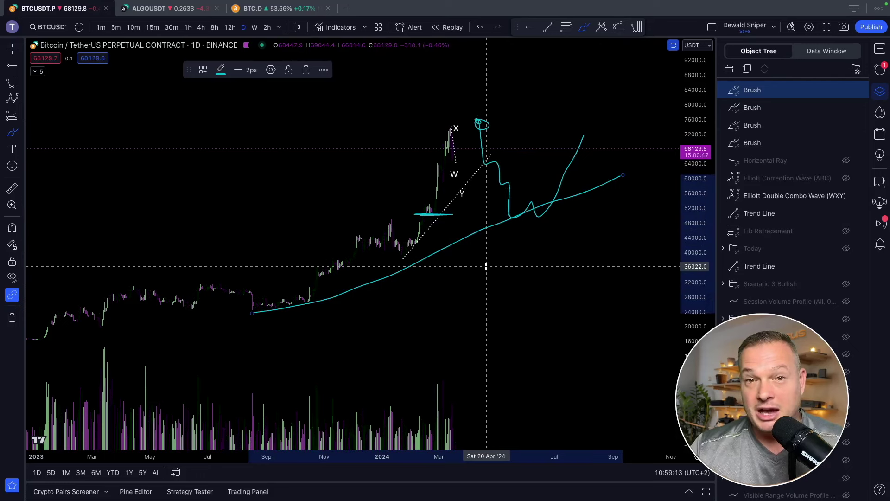
Add a second rising support curve, arcs over the consolidation, dip, bottom and X peak, and extend the rebound.
{"action": "mouse_move", "coordinate": [259, 318]}
{"action": "left_mouse_down"}
{"action": "mouse_move", "coordinate": [338, 294]}
{"action": "mouse_move", "coordinate": [595, 164]}
{"action": "left_mouse_up"}
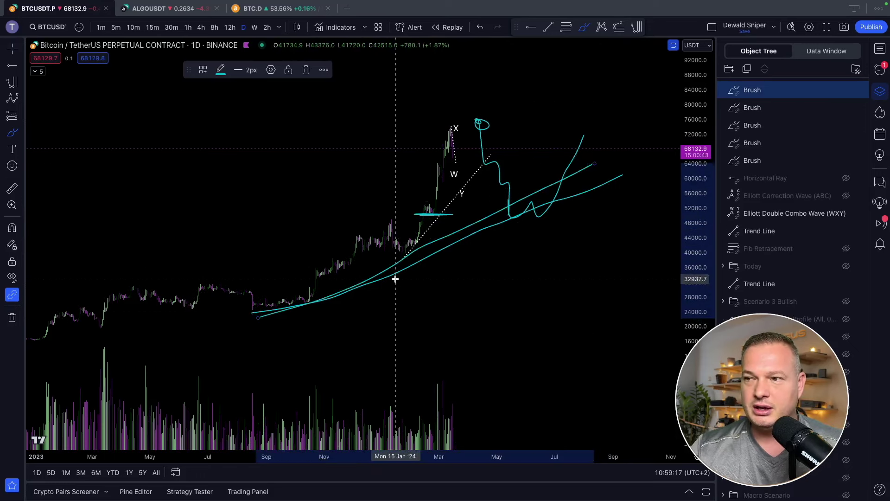
{"action": "left_click_drag", "start_coordinate": [298, 266], "coordinate": [332, 250]}
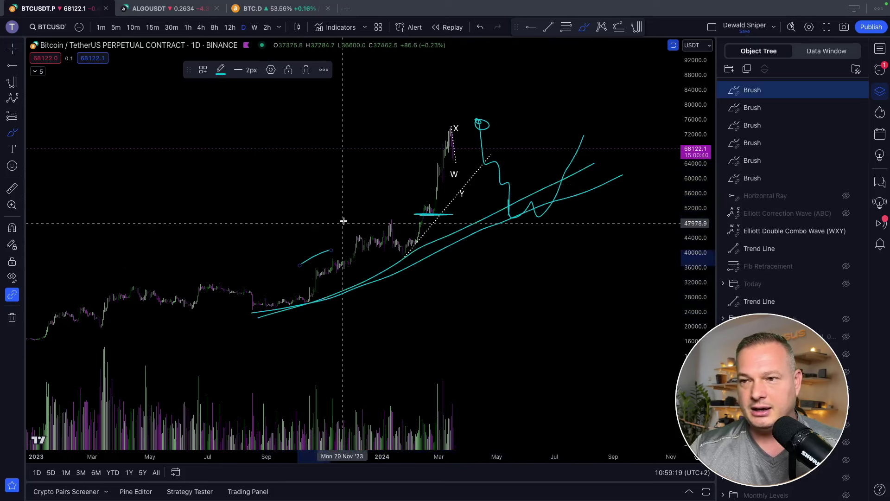
{"action": "left_click_drag", "start_coordinate": [356, 216], "coordinate": [399, 217]}
{"action": "left_click_drag", "start_coordinate": [388, 259], "coordinate": [440, 260]}
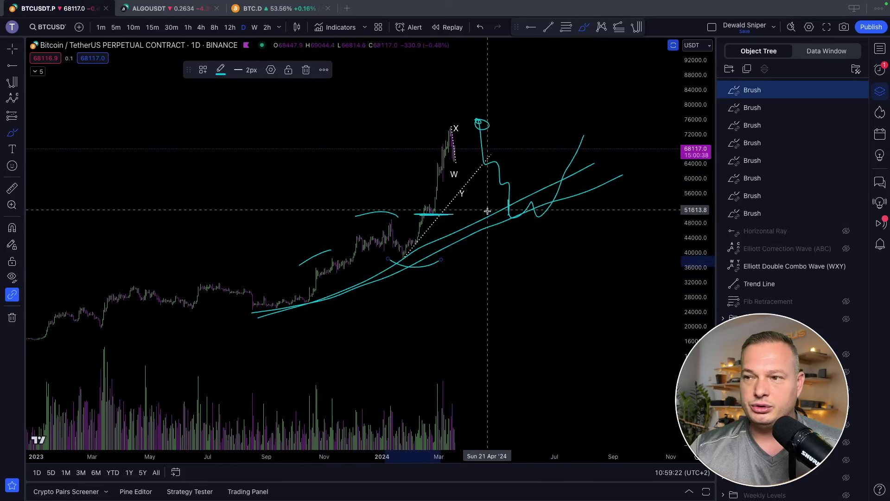
{"action": "left_click_drag", "start_coordinate": [492, 215], "coordinate": [567, 213]}
{"action": "left_click_drag", "start_coordinate": [444, 114], "coordinate": [533, 102]}
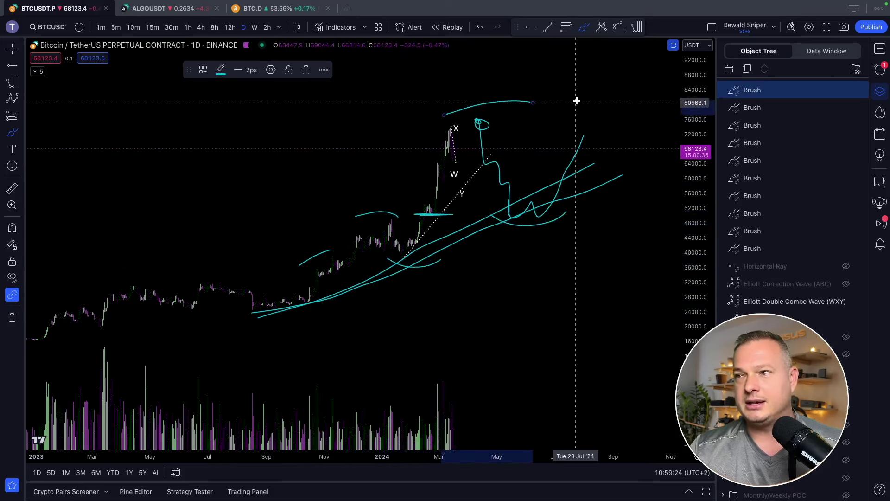
{"action": "left_click_drag", "start_coordinate": [579, 147], "coordinate": [629, 140]}
{"action": "left_click_drag", "start_coordinate": [584, 100], "coordinate": [654, 88]}
{"action": "left_click_drag", "start_coordinate": [434, 213], "coordinate": [431, 215]}
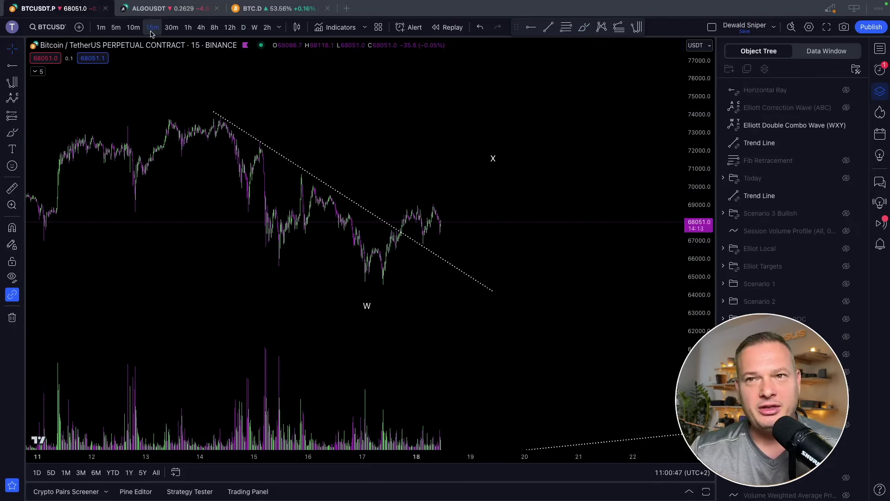
Select the dotted downtrend line and make the Daily and Weekly level lines visible.
{"action": "left_click", "coordinate": [217, 114]}
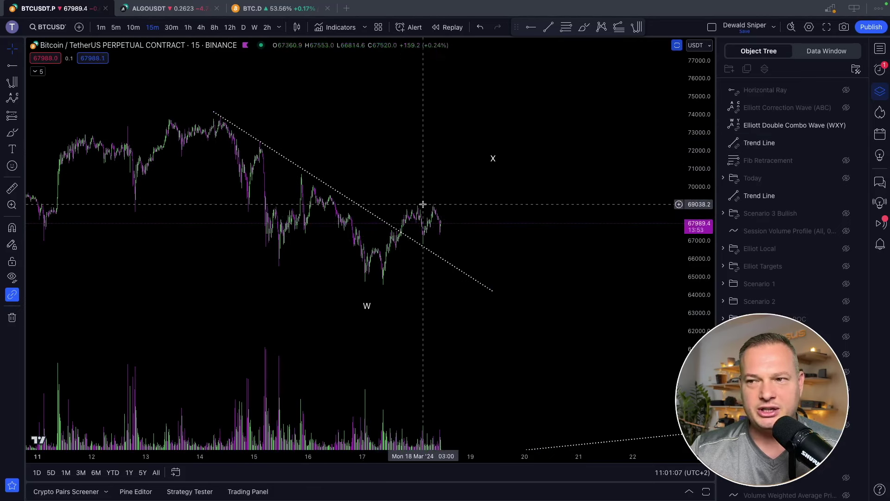
{"action": "scroll", "coordinate": [830, 325], "scroll_direction": "down", "scroll_amount": 2}
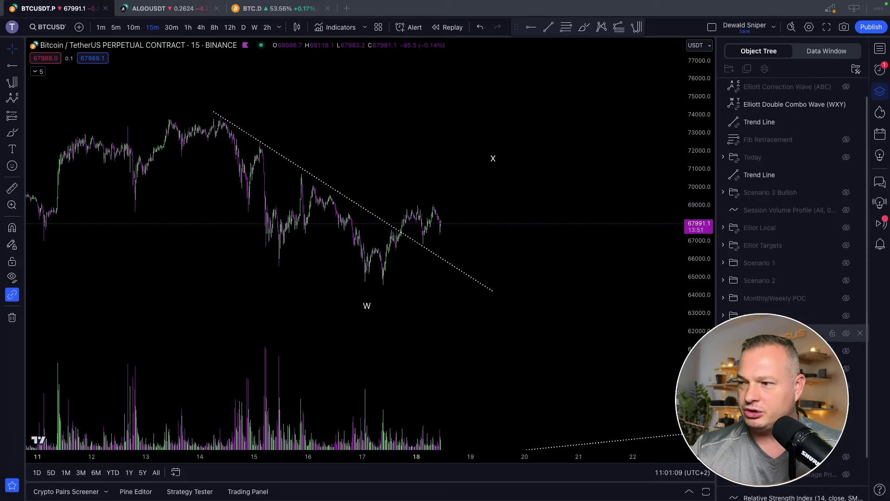
{"action": "left_click", "coordinate": [847, 352]}
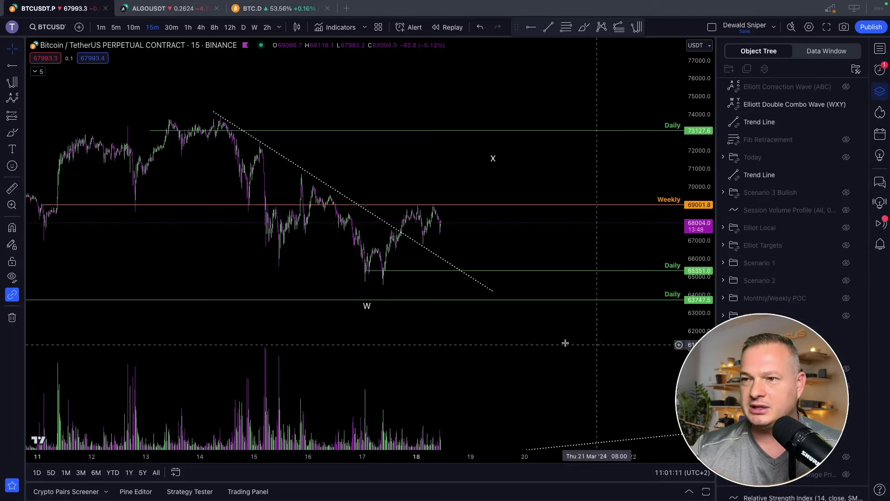
{"action": "right_click", "coordinate": [280, 241]}
{"action": "left_click", "coordinate": [583, 321]}
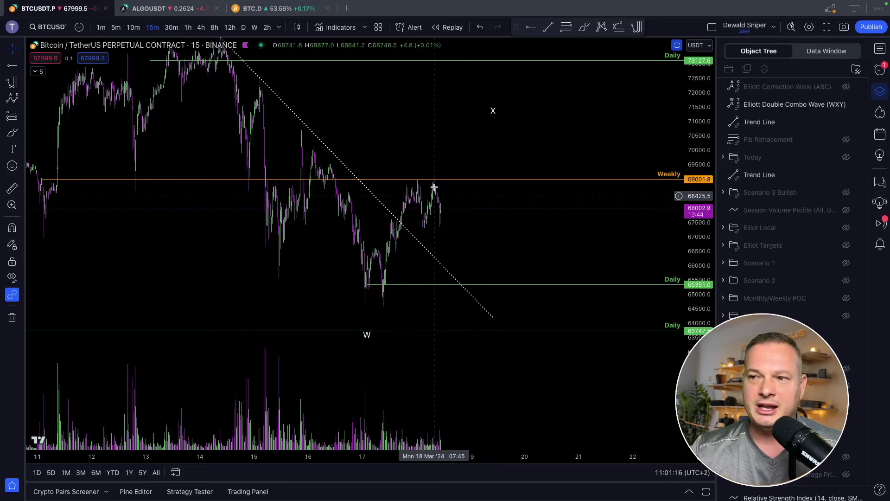
Squeeze the price scale to show more range and brush-circle the earlier top near 74,000.
{"action": "scroll", "coordinate": [487, 246], "scroll_direction": "up", "scroll_amount": 2}
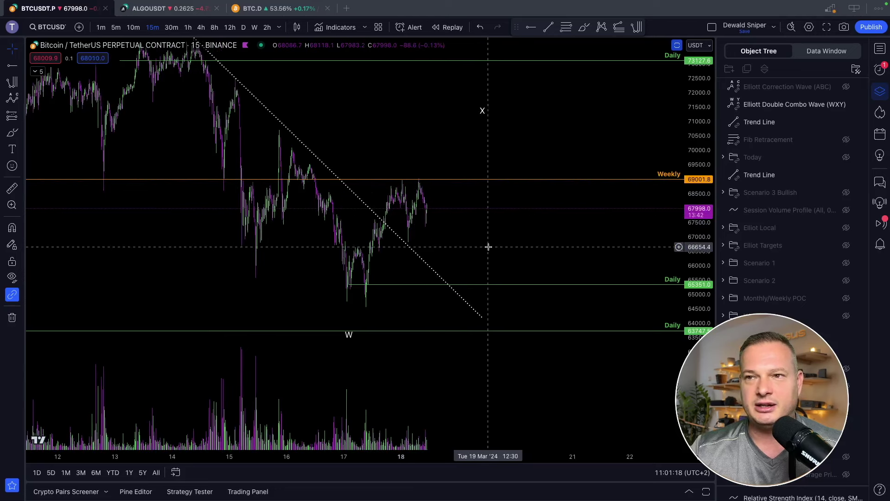
{"action": "left_click_drag", "start_coordinate": [688, 211], "coordinate": [650, 282]}
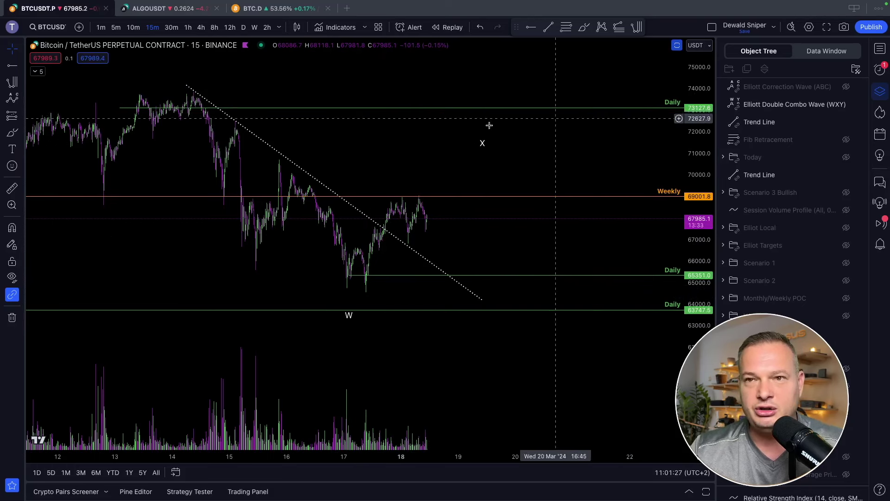
{"action": "left_click", "coordinate": [12, 133]}
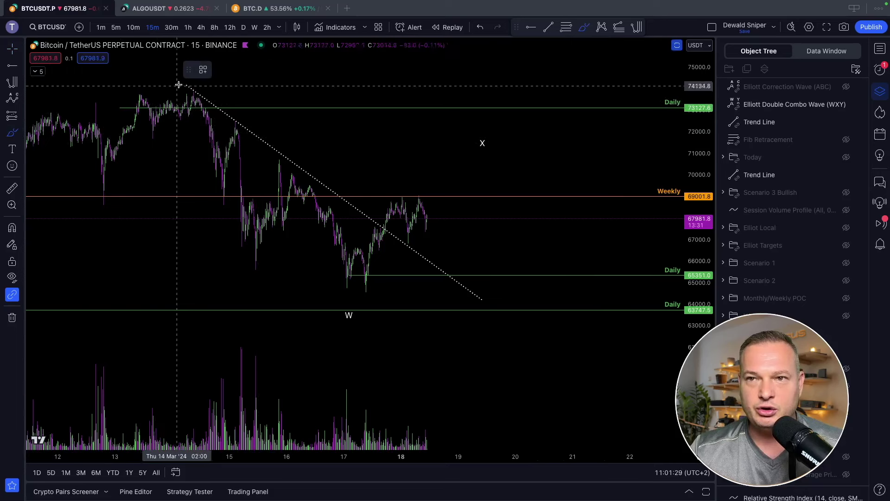
{"action": "left_click_drag", "start_coordinate": [179, 85], "coordinate": [207, 87]}
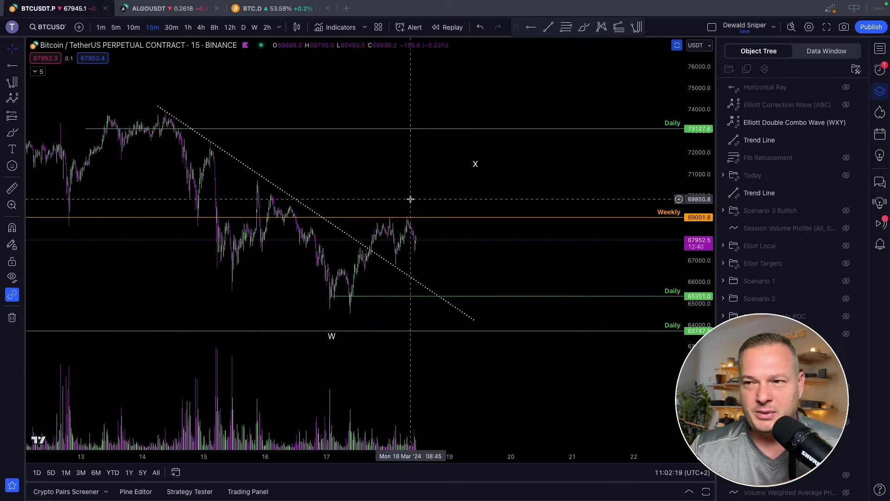
Brush a bullish path up from the W low past the Weekly level, with a pullback, to about 75,000.
{"action": "left_click", "coordinate": [12, 133]}
{"action": "mouse_move", "coordinate": [348, 314]}
{"action": "left_mouse_down"}
{"action": "mouse_move", "coordinate": [395, 218]}
{"action": "mouse_move", "coordinate": [424, 278]}
{"action": "mouse_move", "coordinate": [492, 178]}
{"action": "left_mouse_up"}
{"action": "mouse_move", "coordinate": [383, 215]}
{"action": "left_mouse_down"}
{"action": "mouse_move", "coordinate": [524, 215]}
{"action": "mouse_move", "coordinate": [412, 217]}
{"action": "left_mouse_up"}
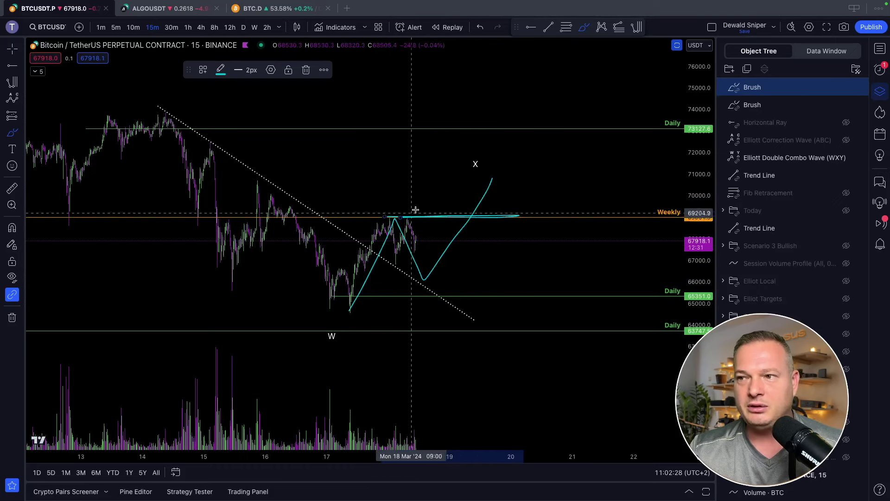
{"action": "left_click_drag", "start_coordinate": [493, 180], "coordinate": [513, 213]}
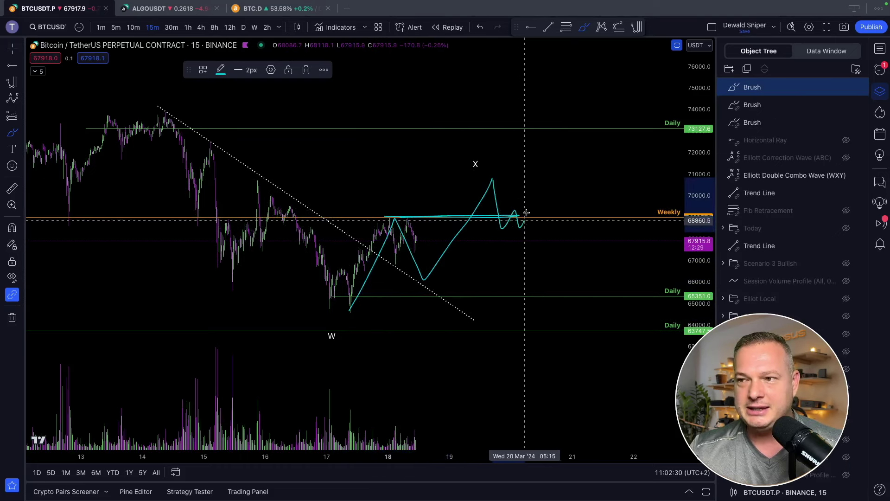
{"action": "mouse_move", "coordinate": [553, 191]}
{"action": "left_mouse_down"}
{"action": "mouse_move", "coordinate": [599, 95]}
{"action": "mouse_move", "coordinate": [607, 109]}
{"action": "left_mouse_up"}
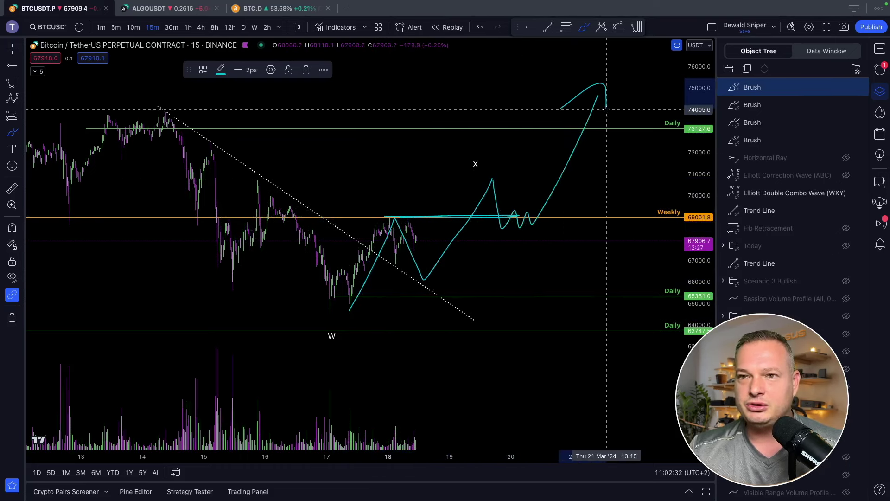
Circle the earlier top near 74,000, mark resistance near 70,700 and 72,500, and circle the upper Daily label.
{"action": "mouse_move", "coordinate": [153, 104]}
{"action": "left_mouse_down"}
{"action": "mouse_move", "coordinate": [189, 106]}
{"action": "mouse_move", "coordinate": [164, 107]}
{"action": "left_mouse_up"}
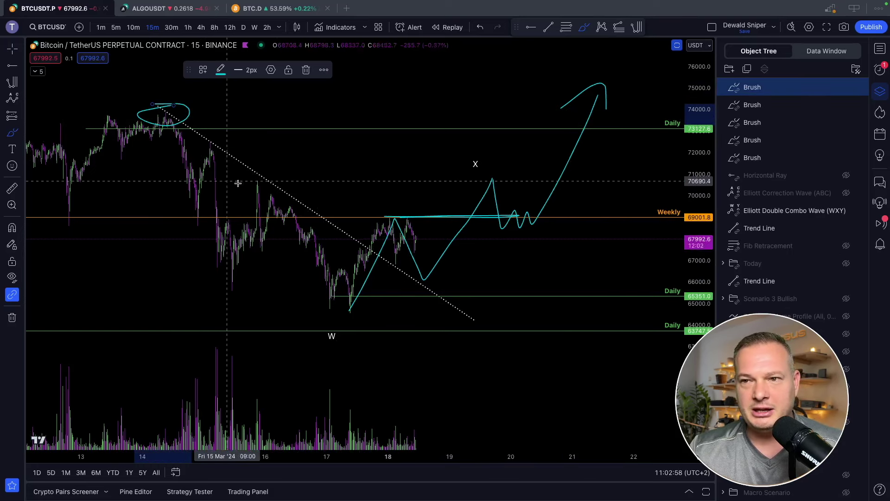
{"action": "left_click_drag", "start_coordinate": [253, 181], "coordinate": [586, 183]}
{"action": "left_click_drag", "start_coordinate": [197, 144], "coordinate": [623, 143]}
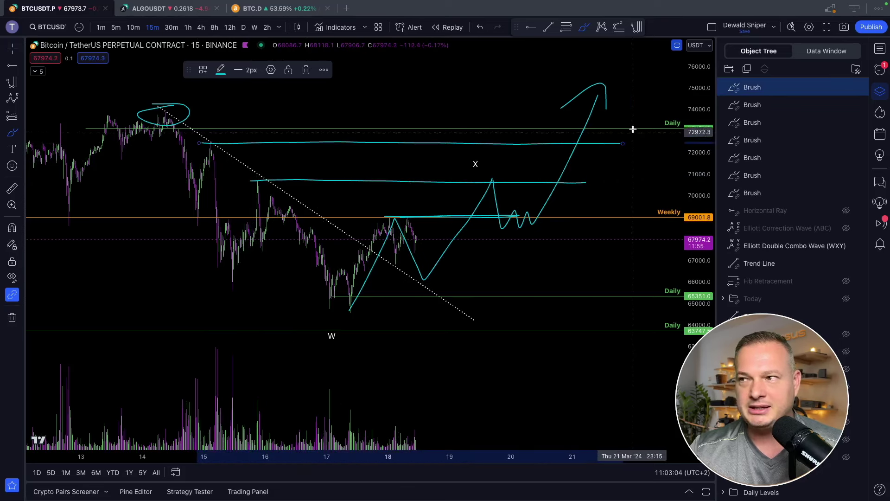
{"action": "left_click_drag", "start_coordinate": [670, 117], "coordinate": [686, 132]}
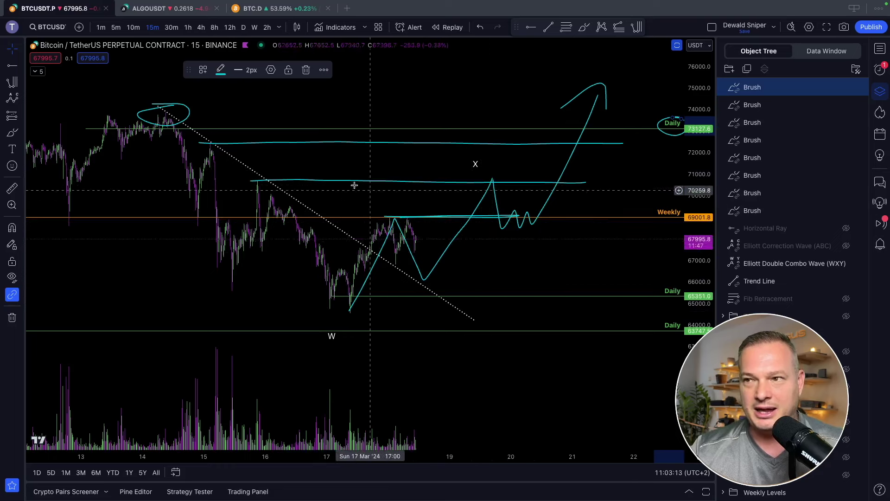
{"action": "left_click_drag", "start_coordinate": [154, 103], "coordinate": [159, 97]}
{"action": "left_click", "coordinate": [12, 132]}
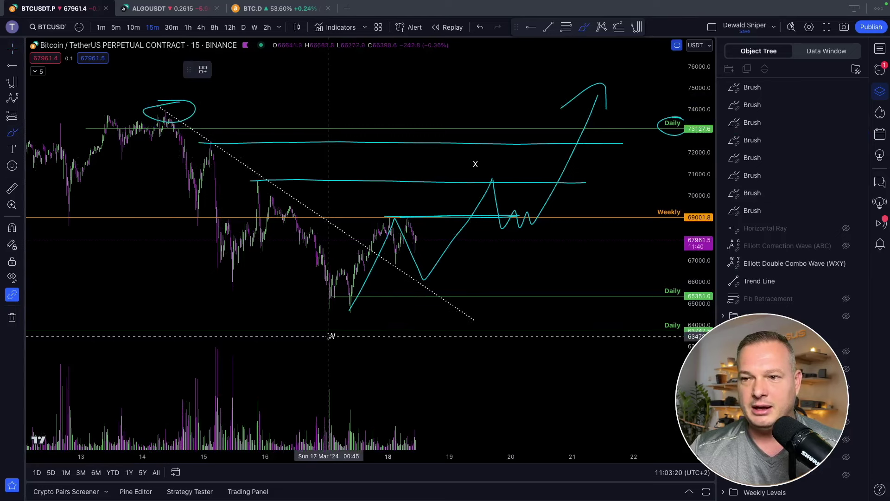
Sketch bearish paths from the earlier top through the W low and circle the X peak near 71,000.
{"action": "mouse_move", "coordinate": [161, 105]}
{"action": "left_mouse_down"}
{"action": "mouse_move", "coordinate": [231, 297]}
{"action": "mouse_move", "coordinate": [257, 176]}
{"action": "mouse_move", "coordinate": [345, 340]}
{"action": "mouse_move", "coordinate": [412, 205]}
{"action": "mouse_move", "coordinate": [469, 242]}
{"action": "mouse_move", "coordinate": [487, 167]}
{"action": "mouse_move", "coordinate": [510, 217]}
{"action": "mouse_move", "coordinate": [580, 264]}
{"action": "mouse_move", "coordinate": [653, 427]}
{"action": "left_mouse_up"}
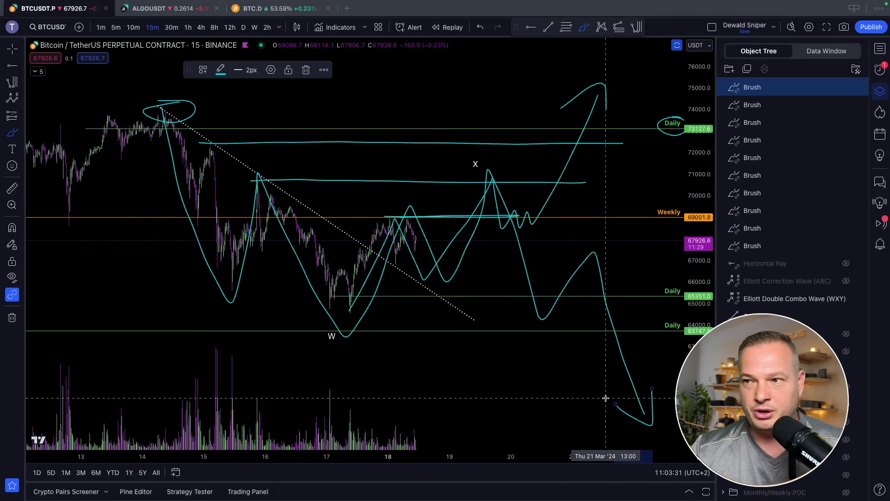
{"action": "mouse_move", "coordinate": [475, 170]}
{"action": "left_mouse_down"}
{"action": "mouse_move", "coordinate": [491, 162]}
{"action": "mouse_move", "coordinate": [483, 180]}
{"action": "mouse_move", "coordinate": [496, 178]}
{"action": "left_mouse_up"}
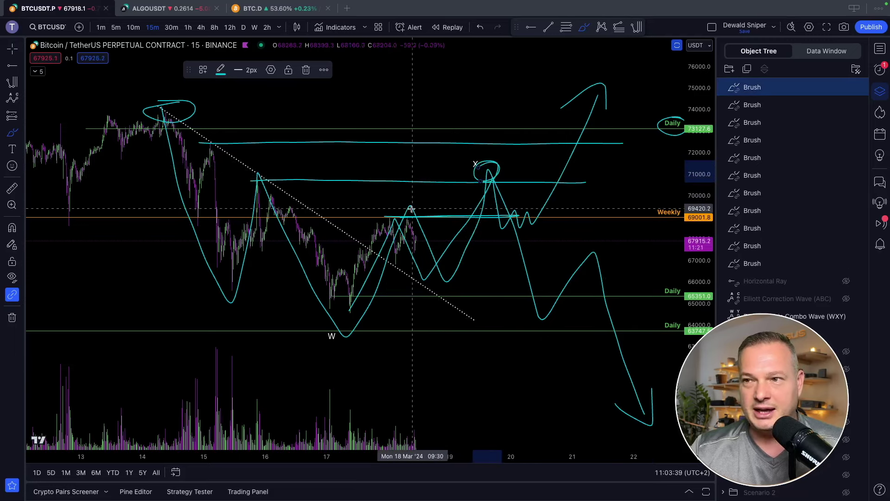
{"action": "mouse_move", "coordinate": [391, 211]}
{"action": "left_mouse_down"}
{"action": "mouse_move", "coordinate": [420, 250]}
{"action": "mouse_move", "coordinate": [459, 241]}
{"action": "mouse_move", "coordinate": [511, 181]}
{"action": "left_mouse_up"}
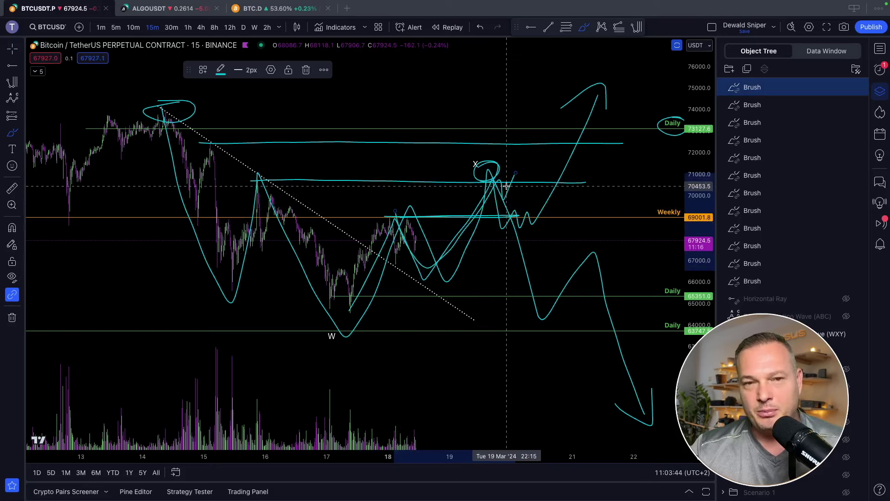
{"action": "mouse_move", "coordinate": [469, 164]}
{"action": "left_mouse_down"}
{"action": "mouse_move", "coordinate": [502, 176]}
{"action": "mouse_move", "coordinate": [492, 168]}
{"action": "mouse_move", "coordinate": [533, 220]}
{"action": "mouse_move", "coordinate": [590, 335]}
{"action": "left_mouse_up"}
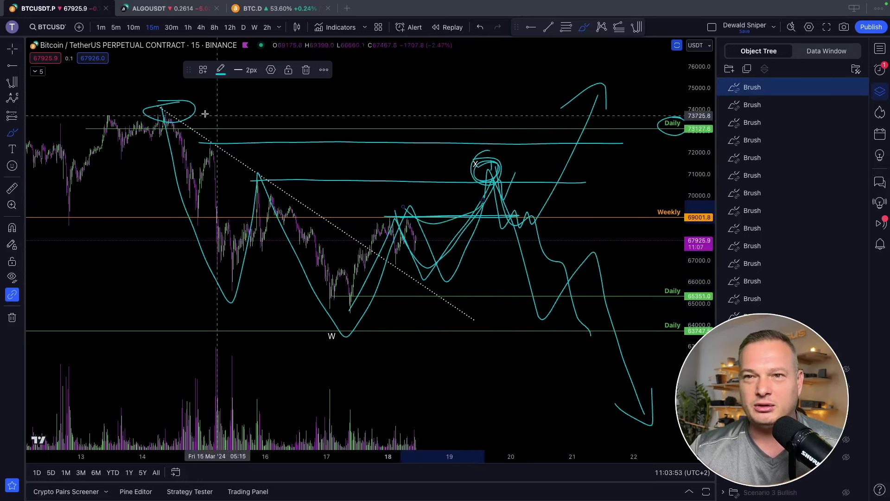